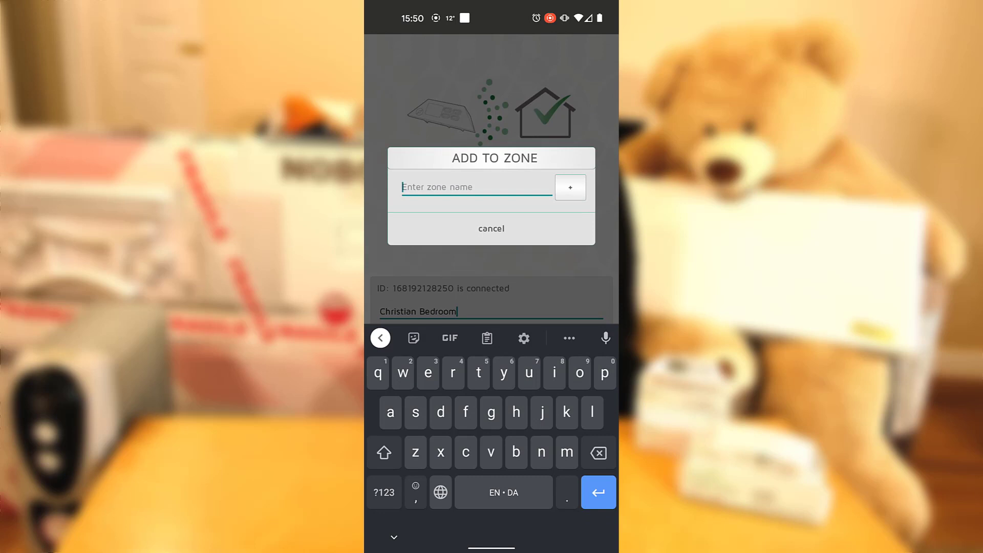
# Step: Create a new zone named "Kids Area" for the connected unit and save the unit setup
pyautogui.click(384, 453)
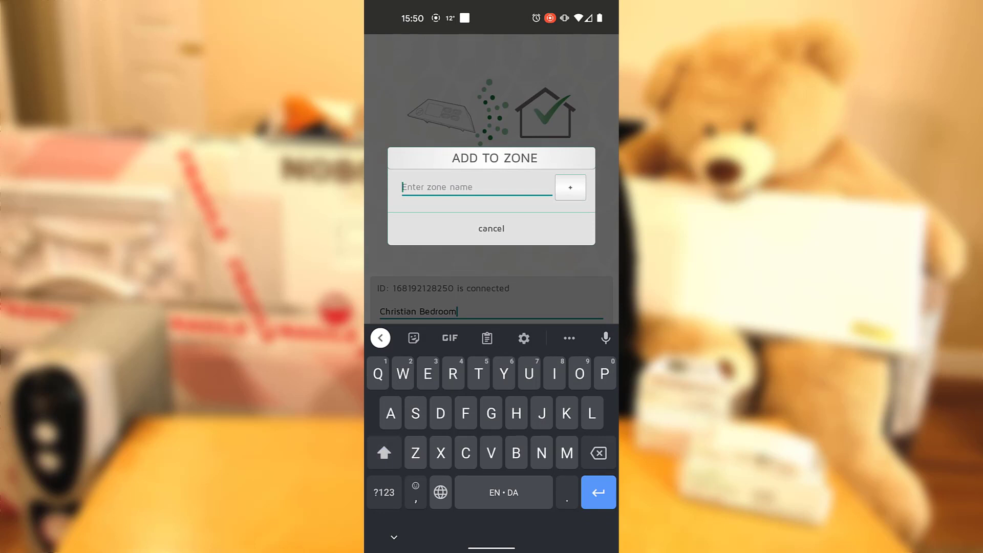
pyautogui.write('Kids Area')
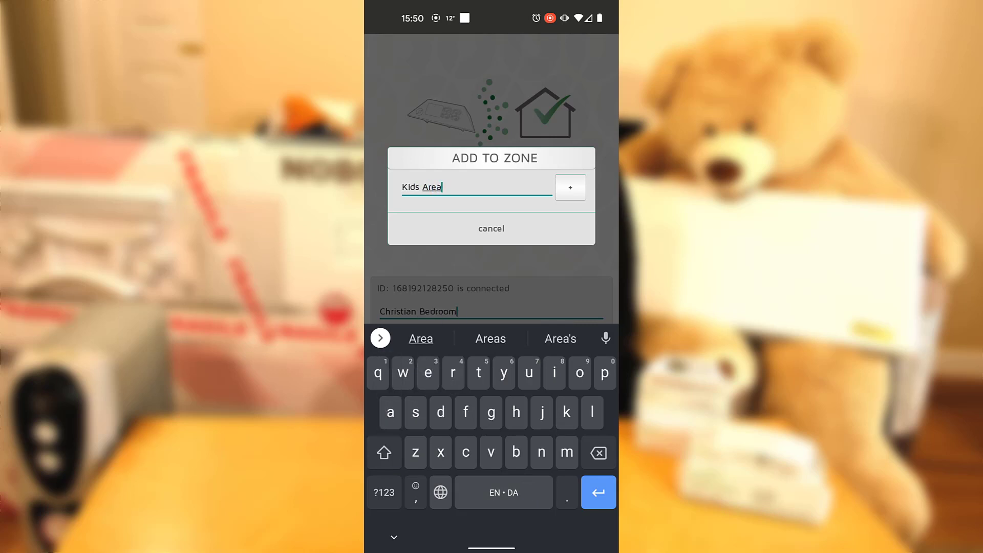
pyautogui.click(570, 187)
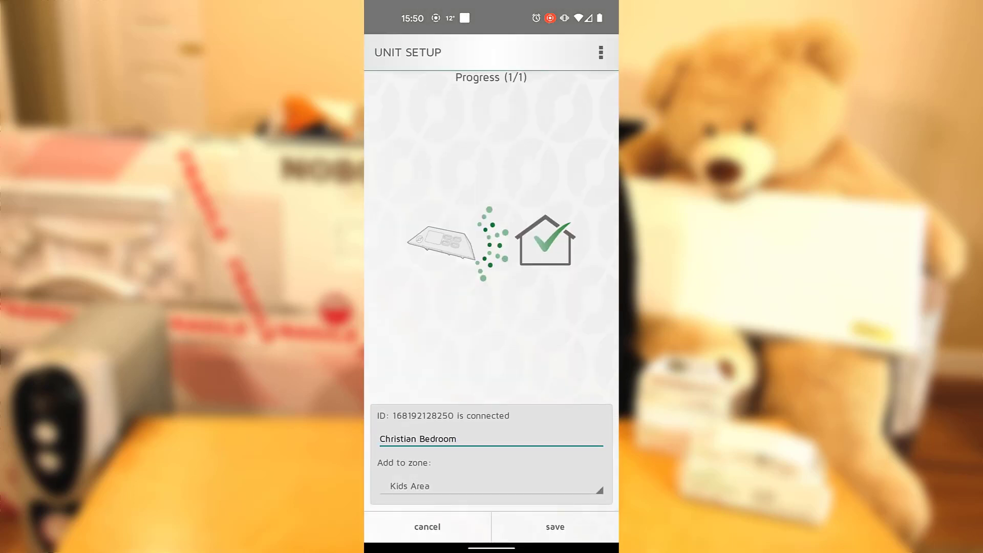
pyautogui.click(555, 527)
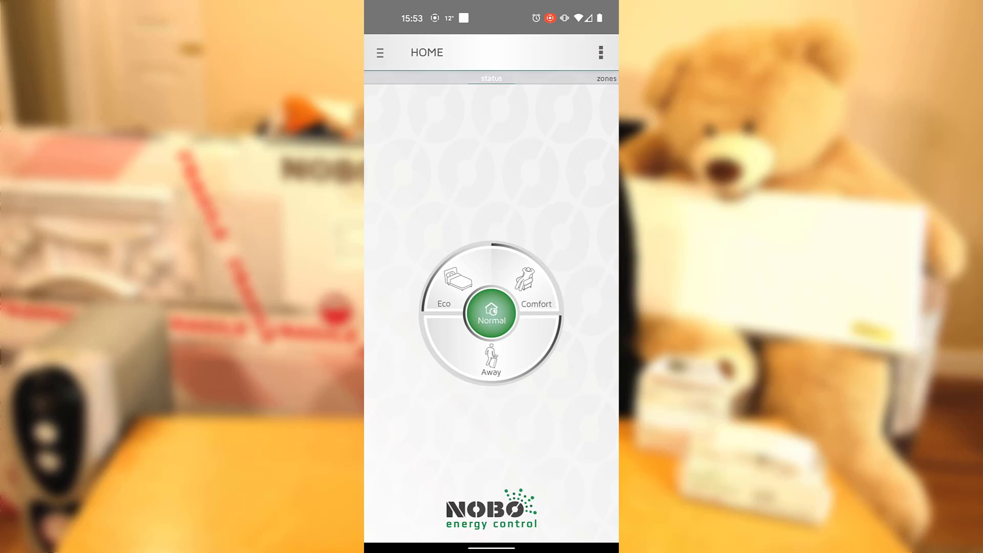
# Step: Open the zones and examine the Kids Area zone's units, weekly program, temperatures and override settings
pyautogui.click(380, 52)
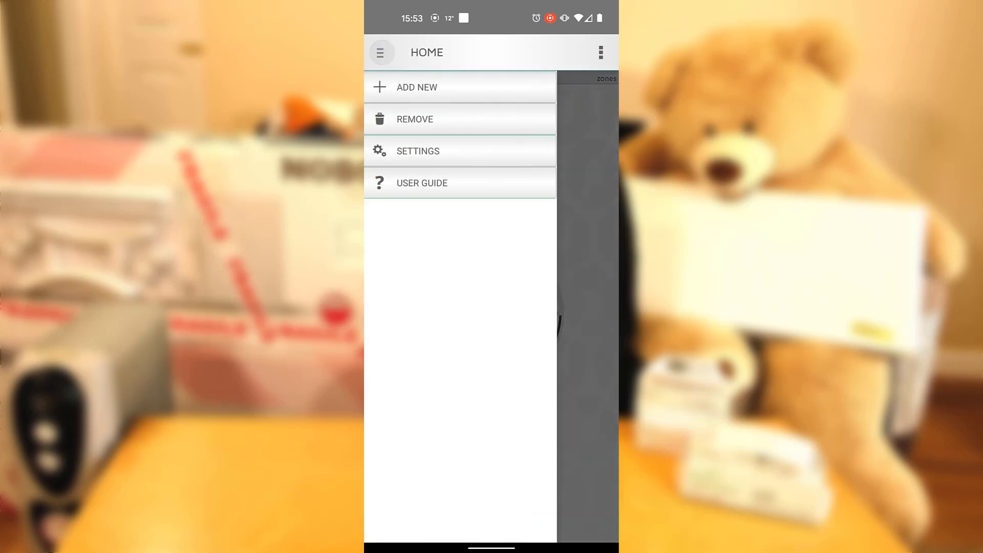
pyautogui.press('Escape')
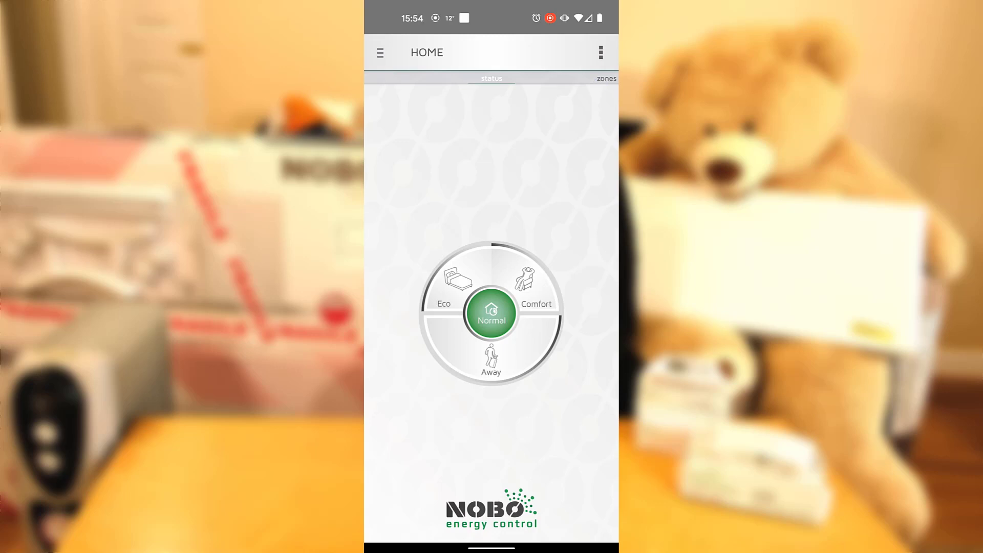
pyautogui.click(607, 78)
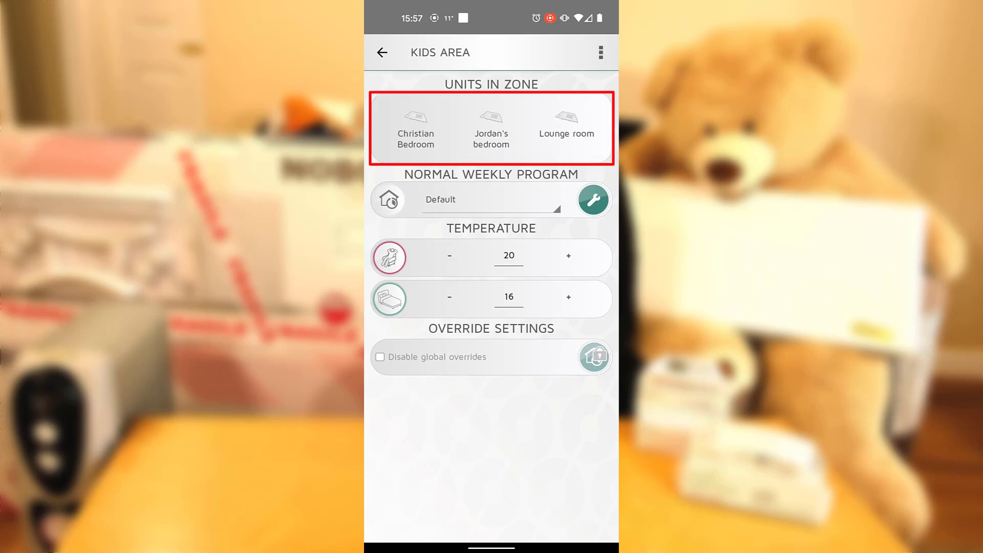
pyautogui.click(379, 356)
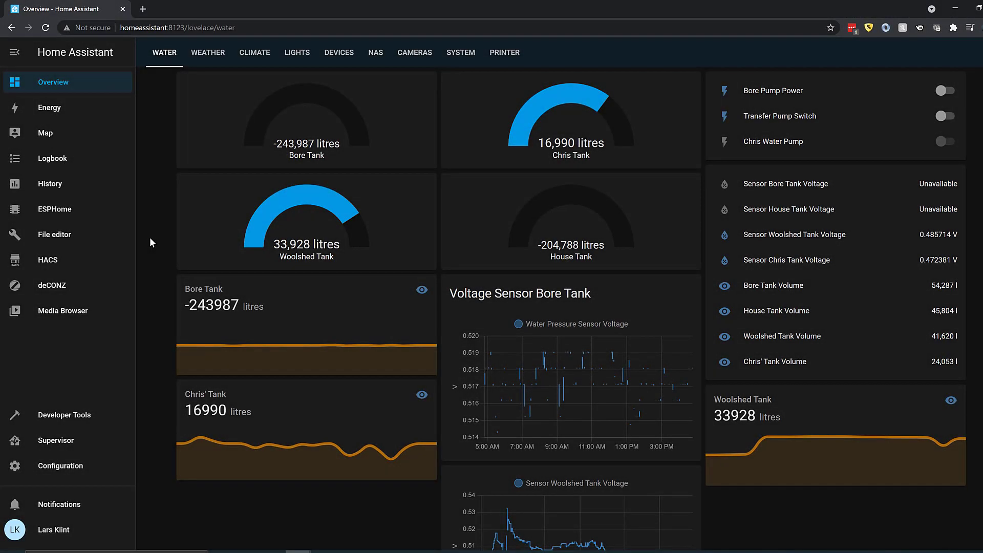
# Step: Switch to Home Assistant, search the HACS integration repositories for "hanobo" and open Nobø Hub / Nobø Energy Control
pyautogui.click(48, 265)
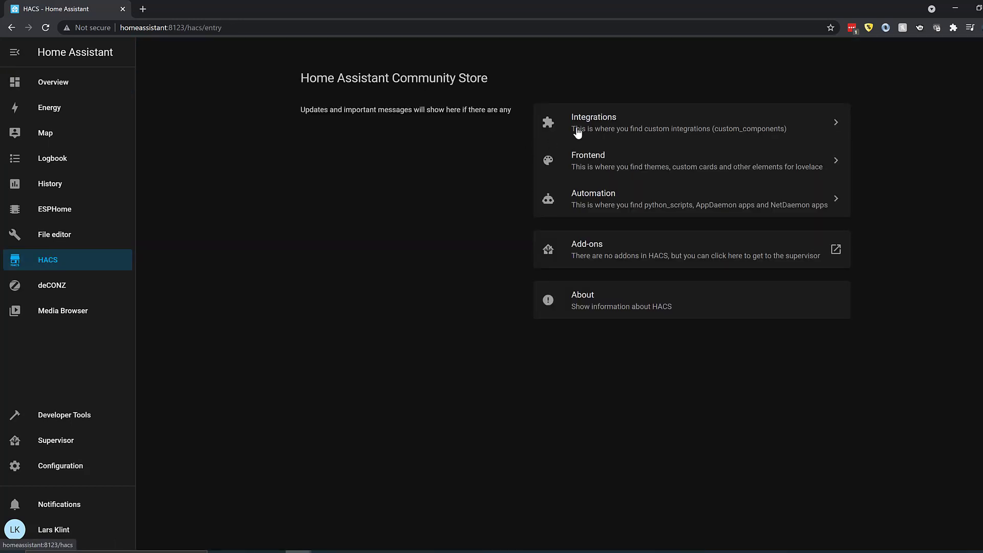
pyautogui.click(608, 122)
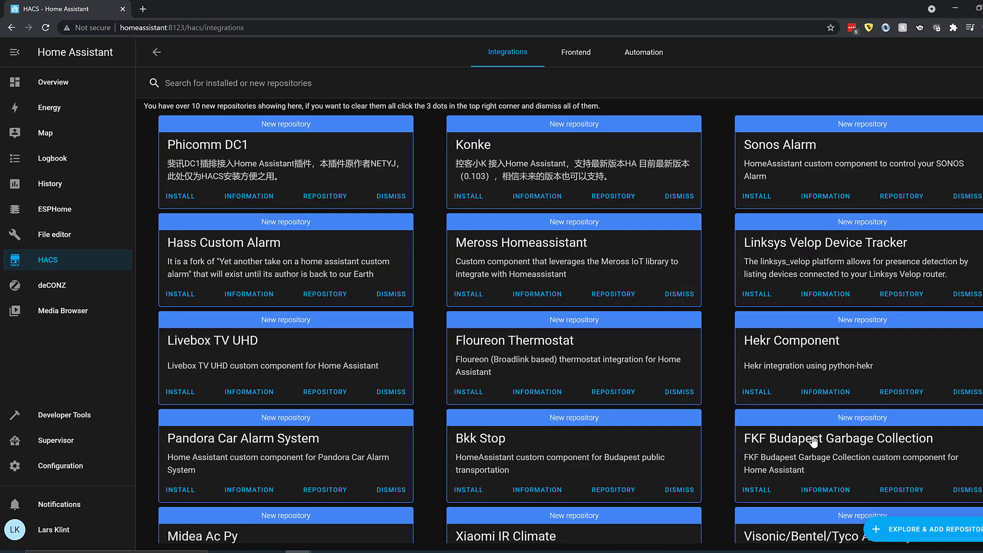
pyautogui.click(934, 535)
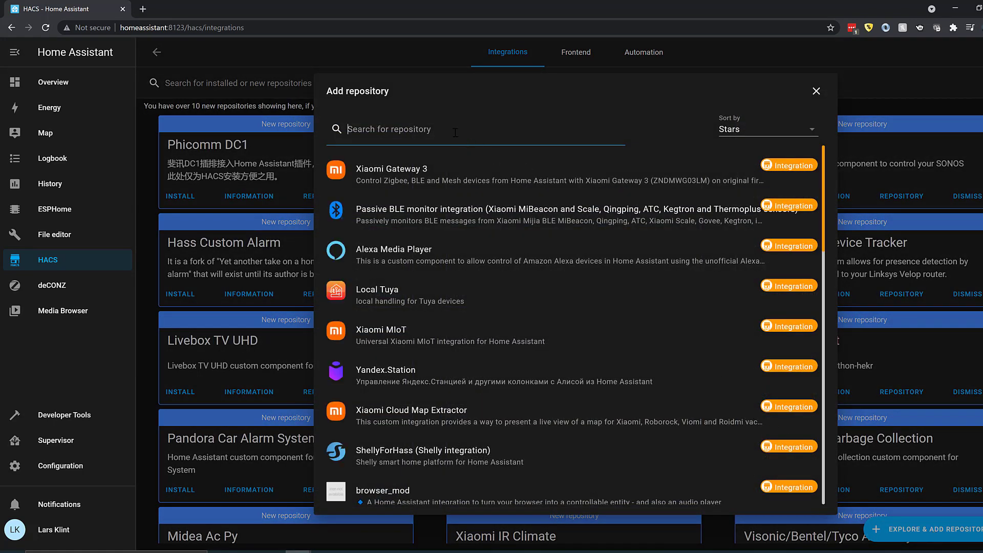
pyautogui.write('hanobo')
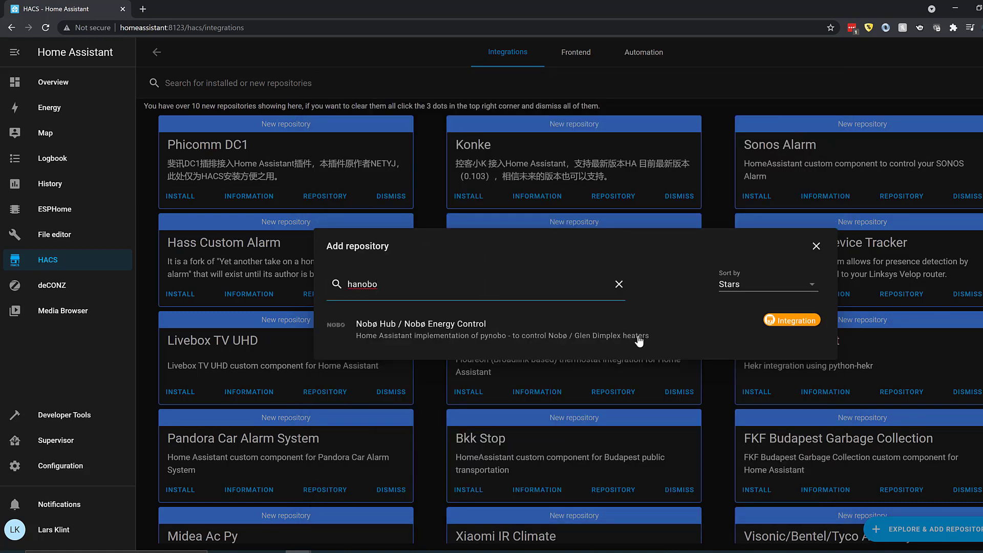
pyautogui.click(539, 330)
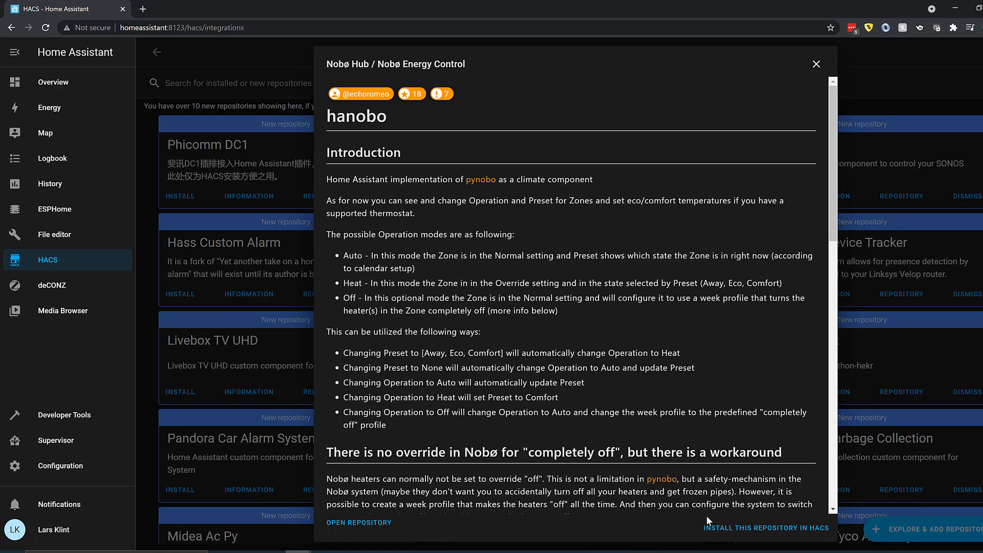
# Step: Start installing the Nobø Hub repository and check its v1.1.3 Compatibility release notes on GitHub
pyautogui.click(774, 529)
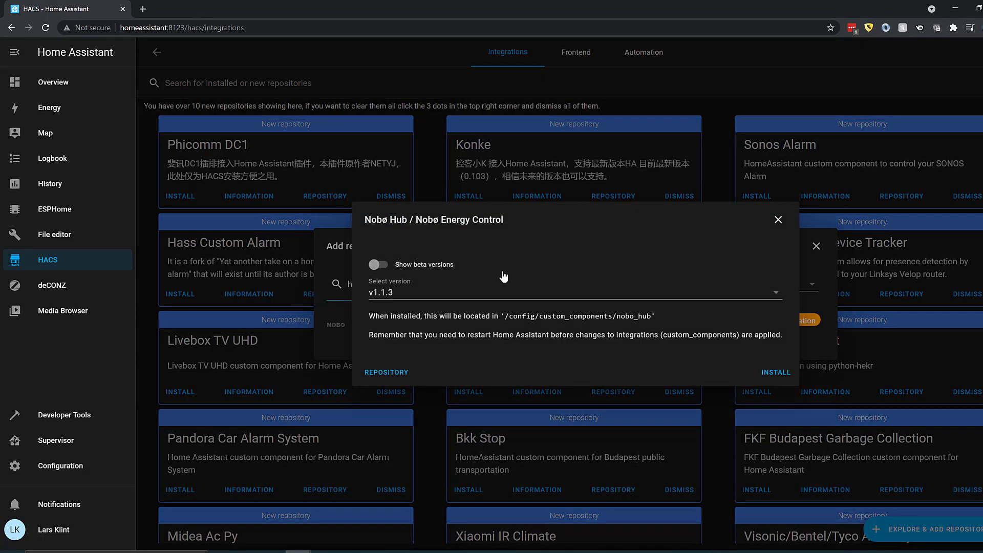
pyautogui.click(385, 373)
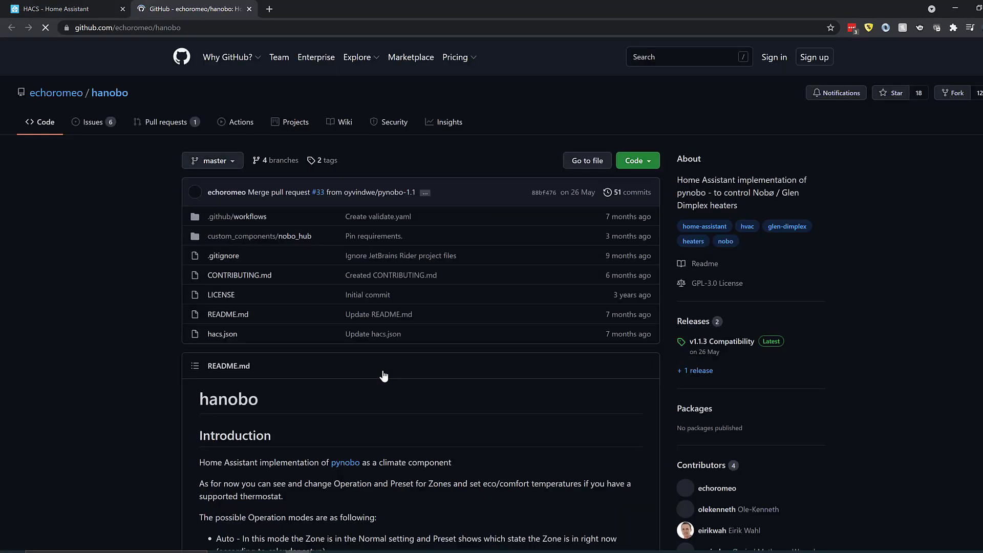
pyautogui.click(729, 345)
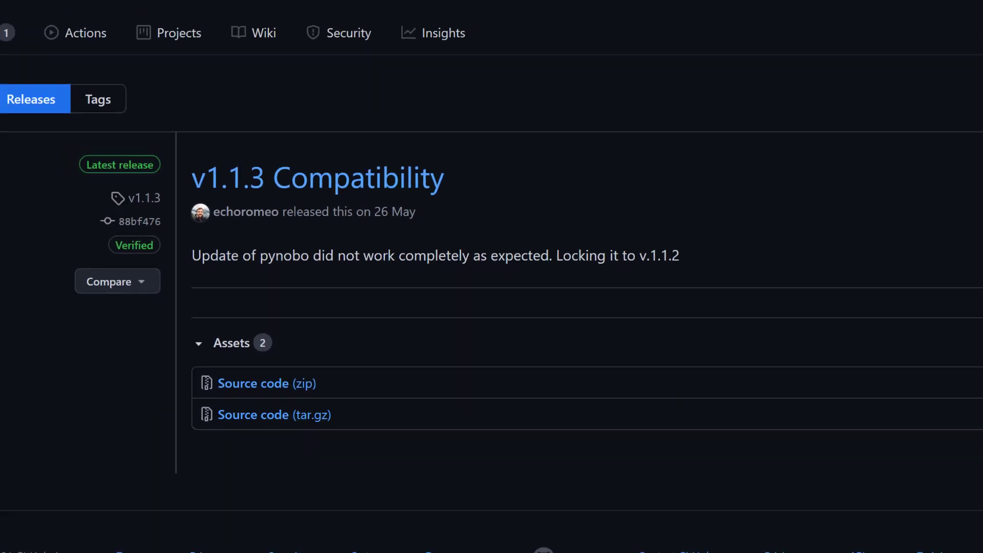
# Step: Back in HACS, install version v1.1.2 of Nobø Hub and look up "hanobo" among the integrations
pyautogui.click(66, 9)
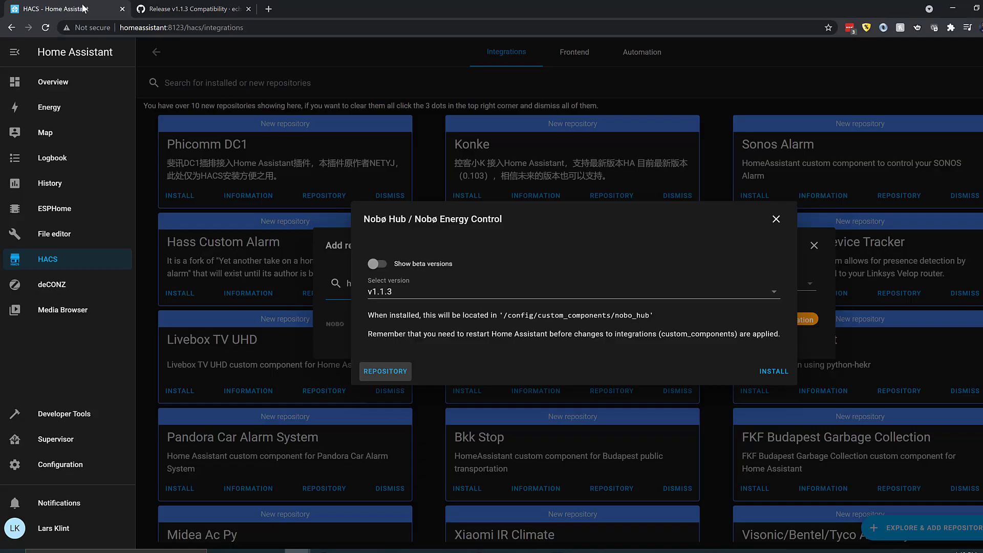
pyautogui.click(666, 291)
pyautogui.click(755, 315)
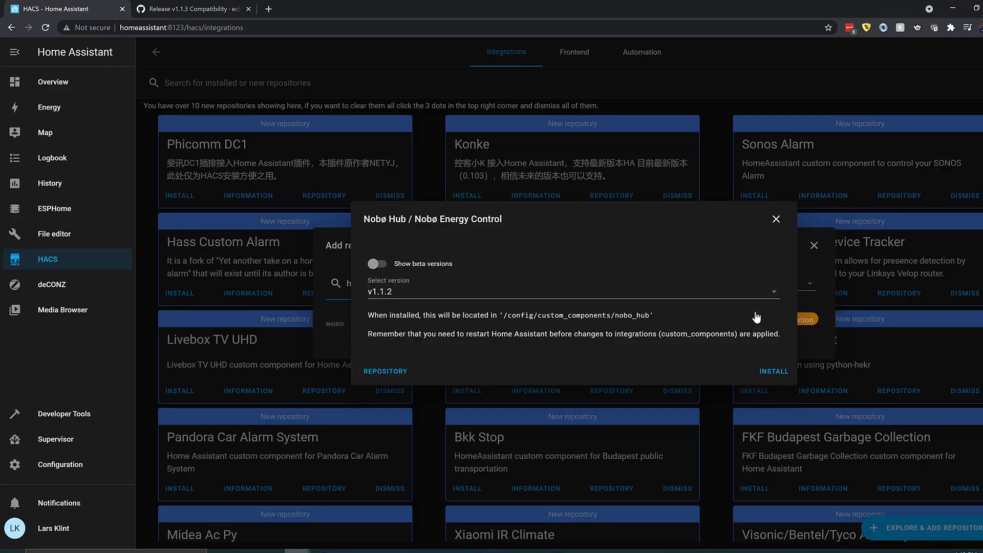
pyautogui.click(773, 372)
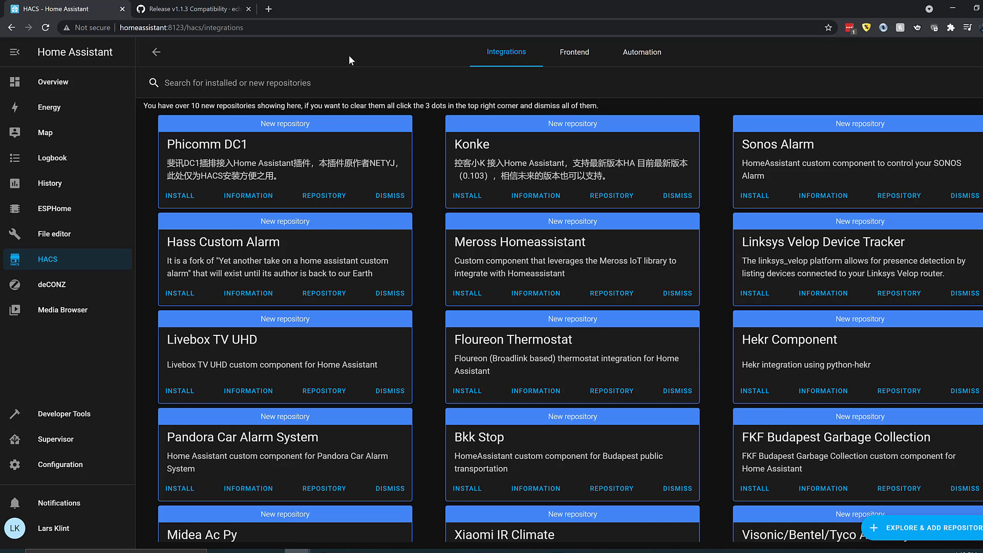
pyautogui.click(311, 87)
pyautogui.write('hanobo')
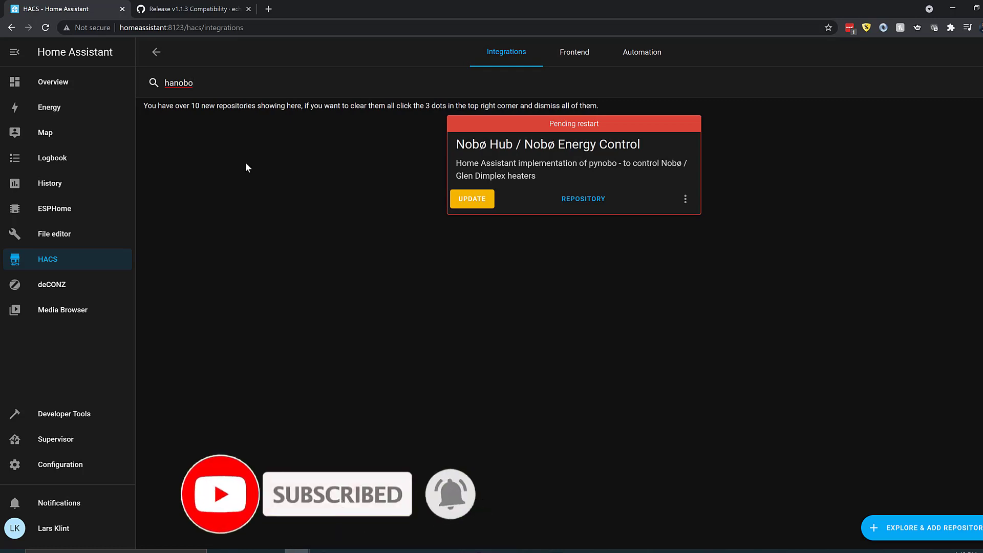
# Step: Restart the Home Assistant server to load the newly installed Nobø Hub integration
pyautogui.click(60, 464)
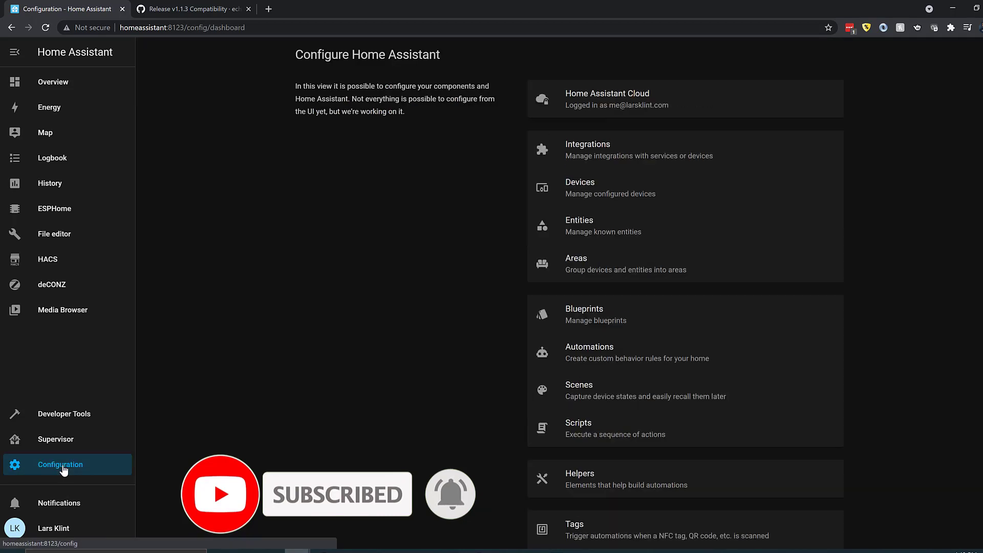
pyautogui.scroll(-3, 588, 436)
pyautogui.scroll(-2, 617, 471)
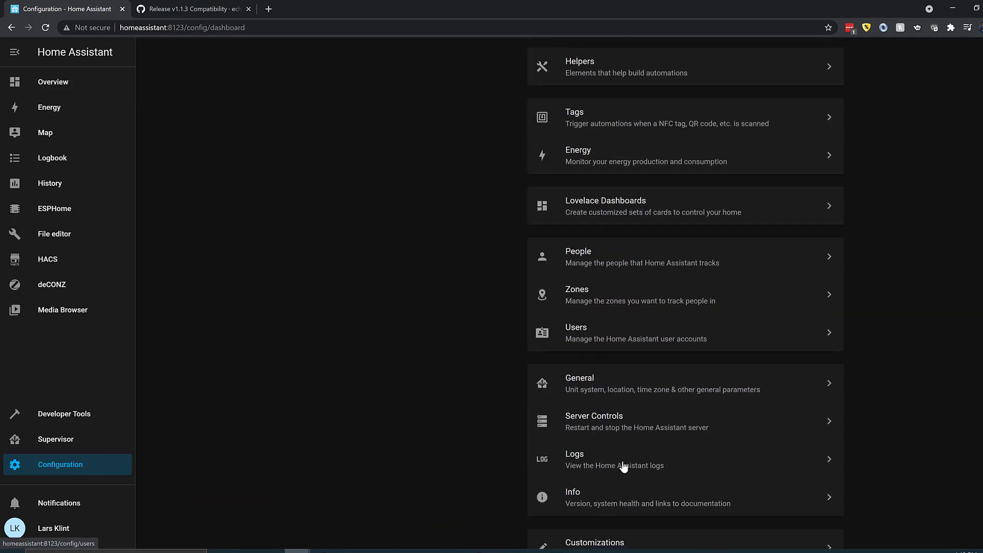
pyautogui.click(610, 422)
pyautogui.click(555, 336)
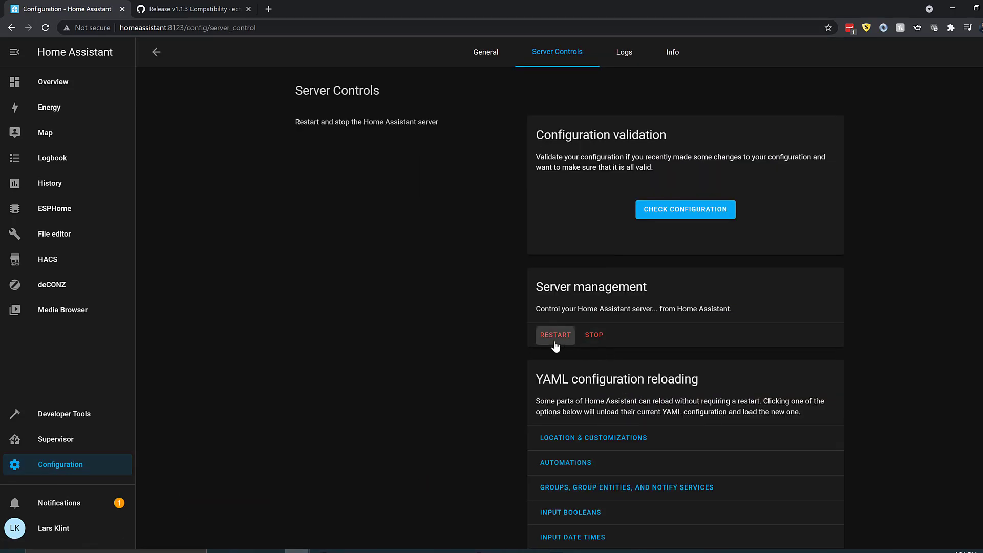
pyautogui.click(588, 335)
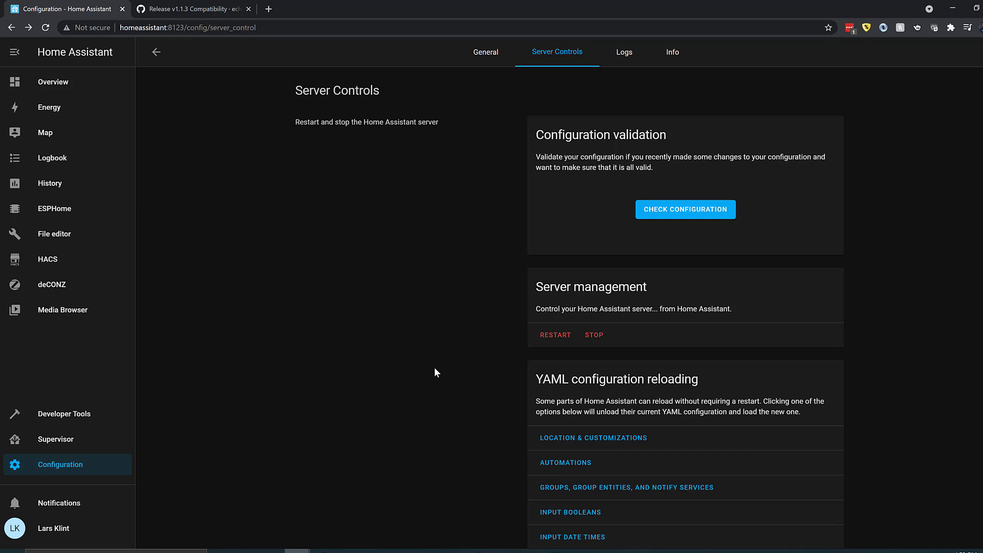
# Step: Search the HACS integrations for "nobo" to check the Nobø Hub installation
pyautogui.click(48, 260)
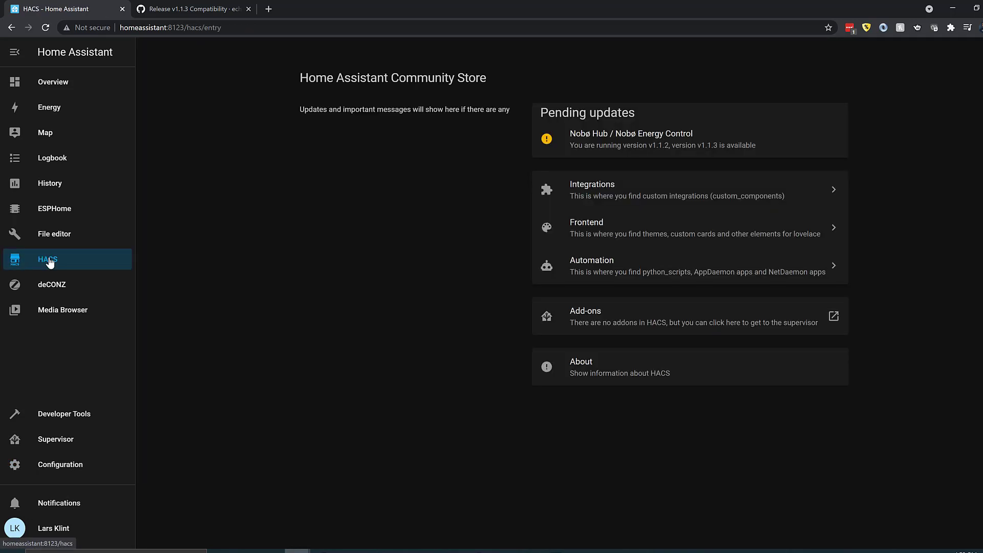
pyautogui.click(639, 195)
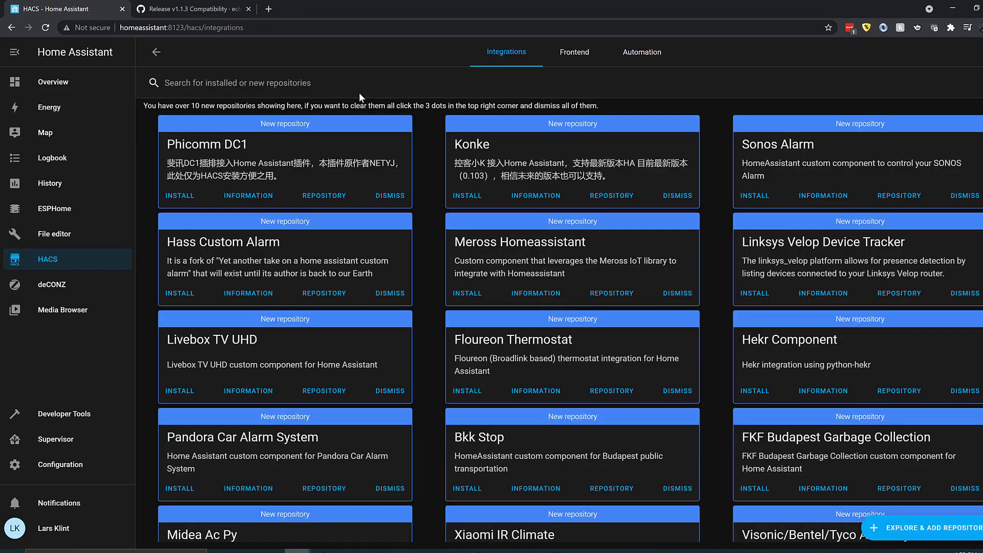
pyautogui.write('nobo')
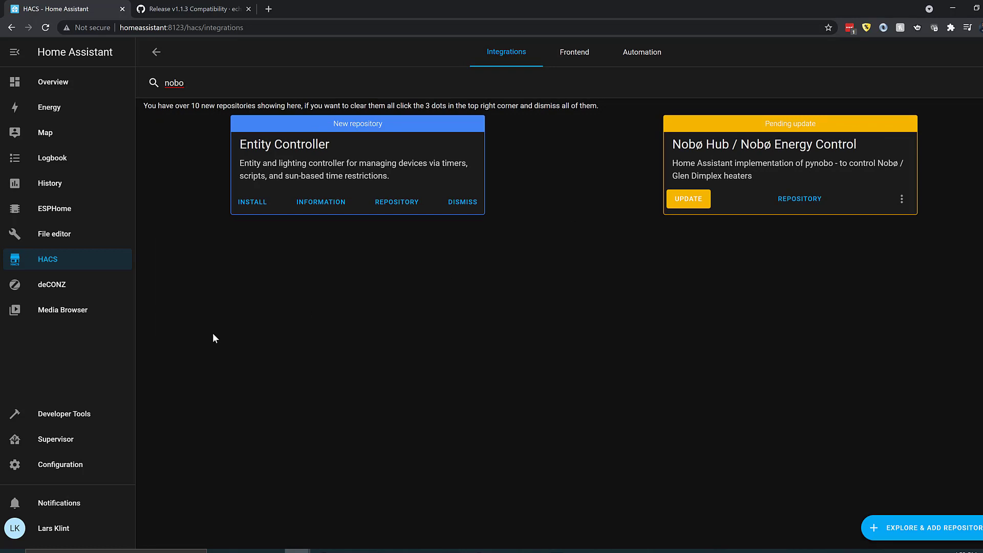
# Step: In the file editor, paste the copied configuration on a new line below the sensibo platform in the climate section
pyautogui.click(52, 234)
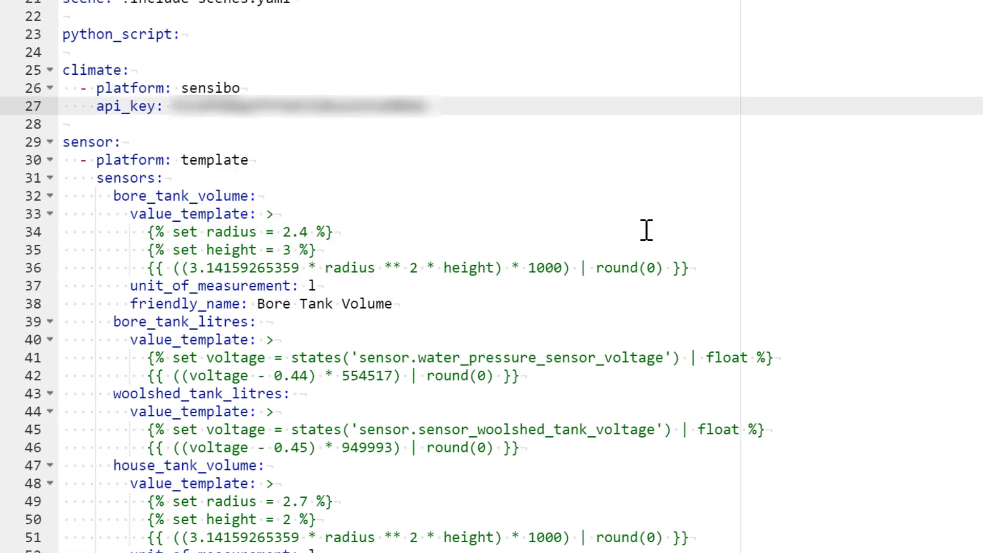
pyautogui.press('Return')
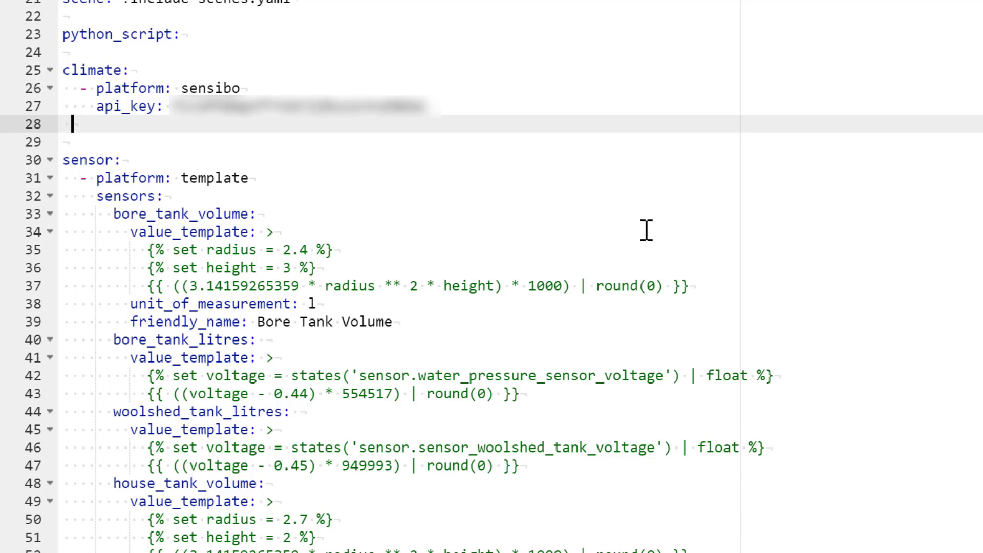
pyautogui.hotkey('ctrl', 'v')
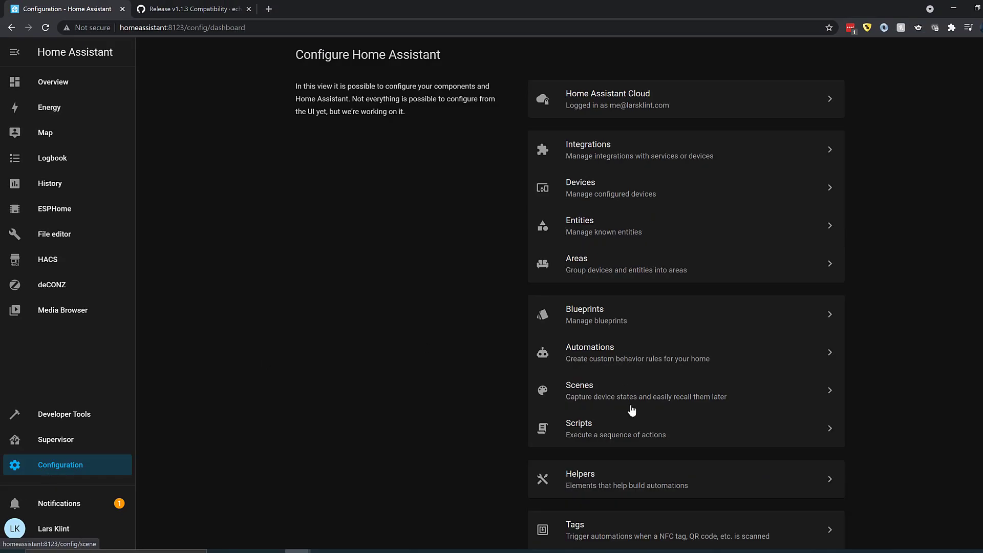
# Step: Restart Home Assistant from the server controls to apply the edited configuration file
pyautogui.scroll(-9, 631, 408)
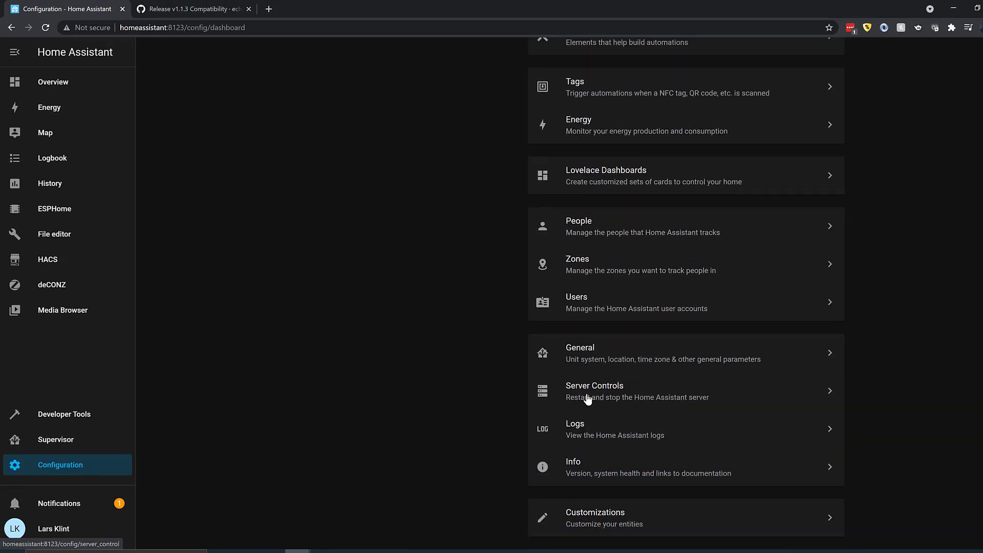
pyautogui.click(584, 396)
pyautogui.click(561, 337)
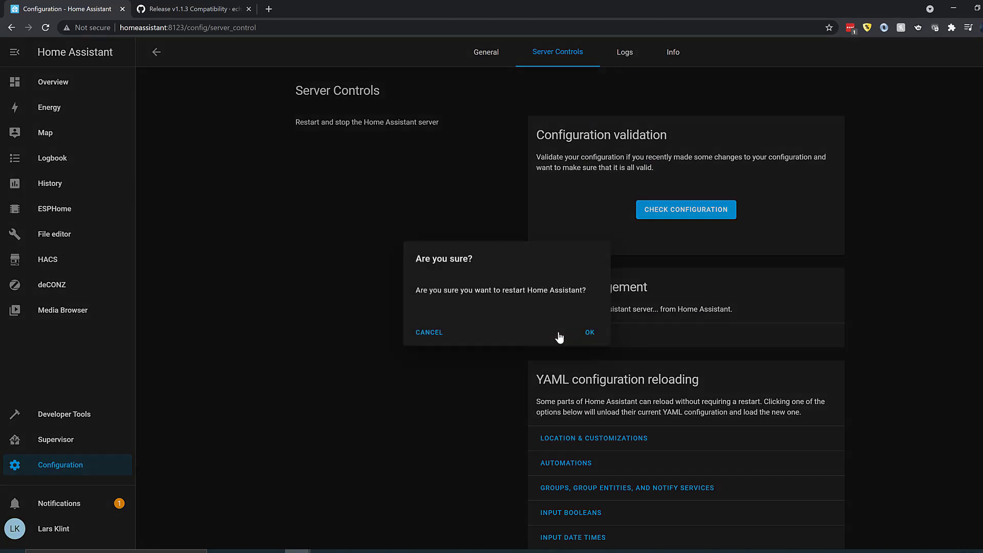
pyautogui.click(596, 334)
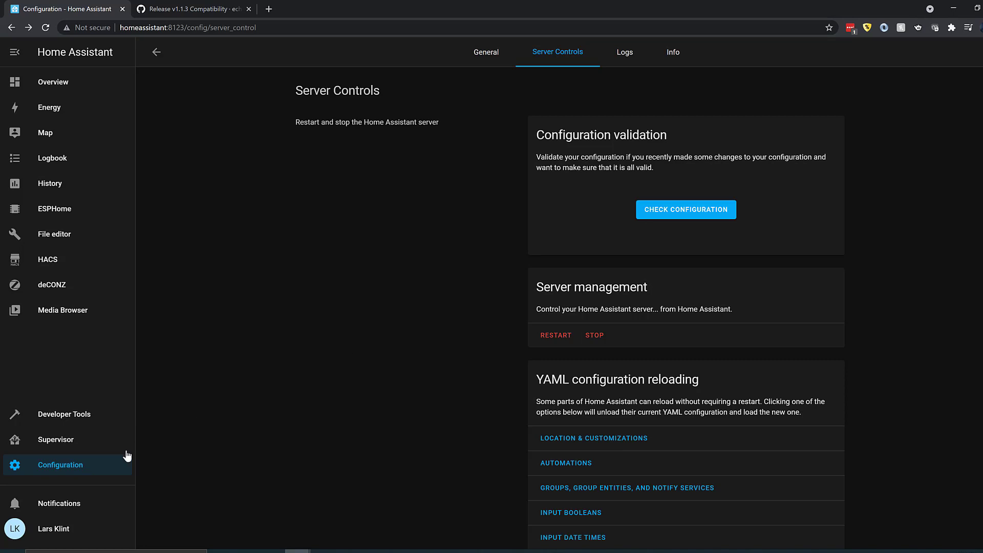
# Step: Search the configured entities for "climate" and view the details of the first heater zone in the list
pyautogui.click(61, 468)
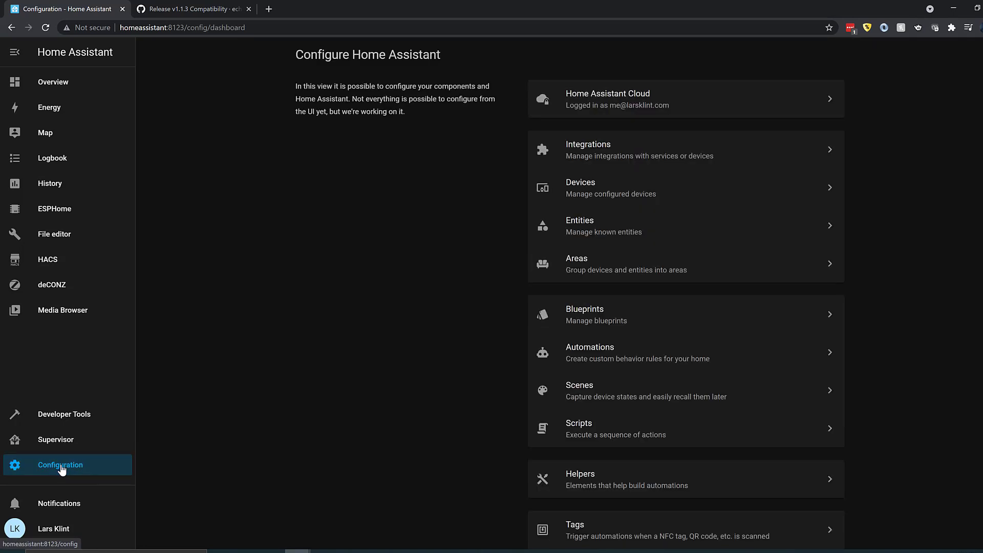
pyautogui.click(596, 231)
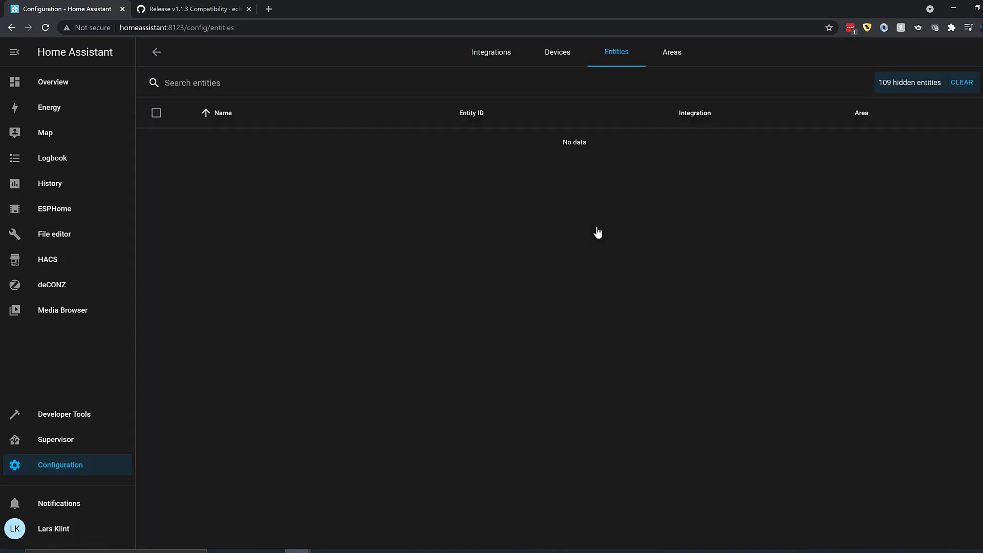
pyautogui.click(237, 82)
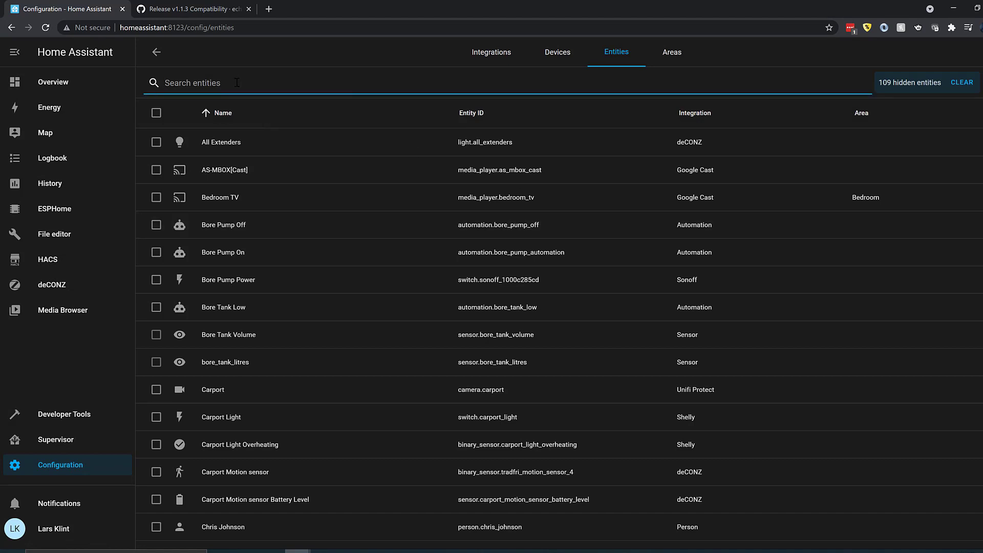
pyautogui.write('climate')
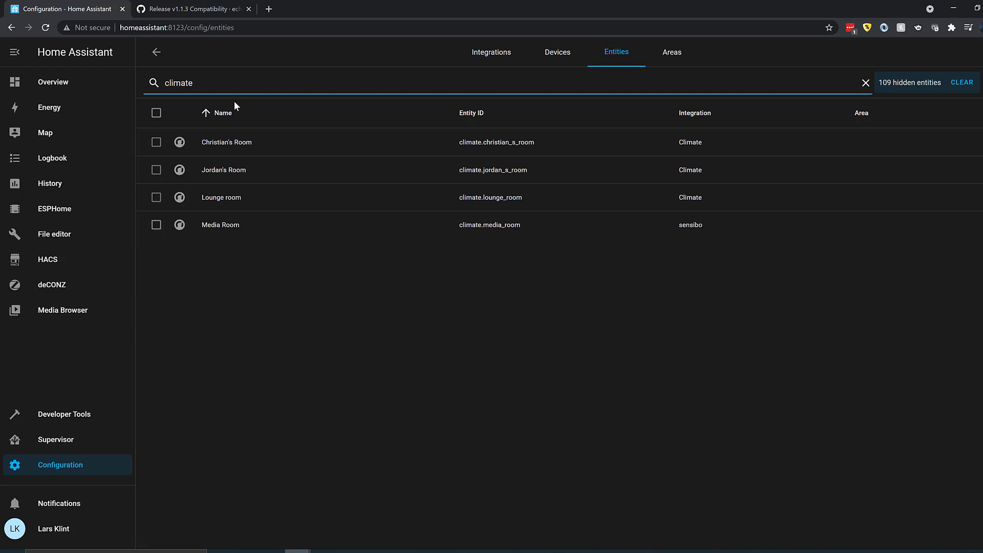
pyautogui.click(234, 147)
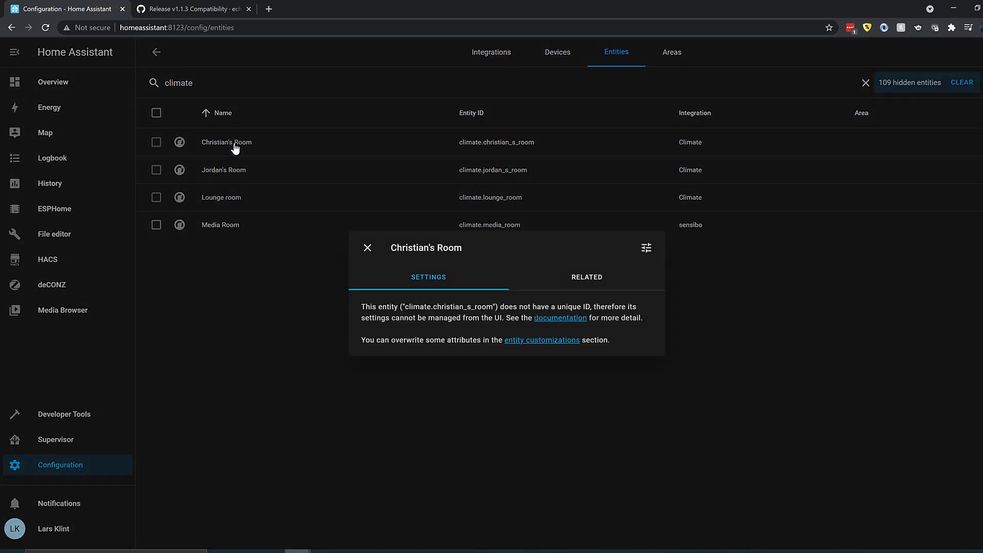
pyautogui.click(646, 250)
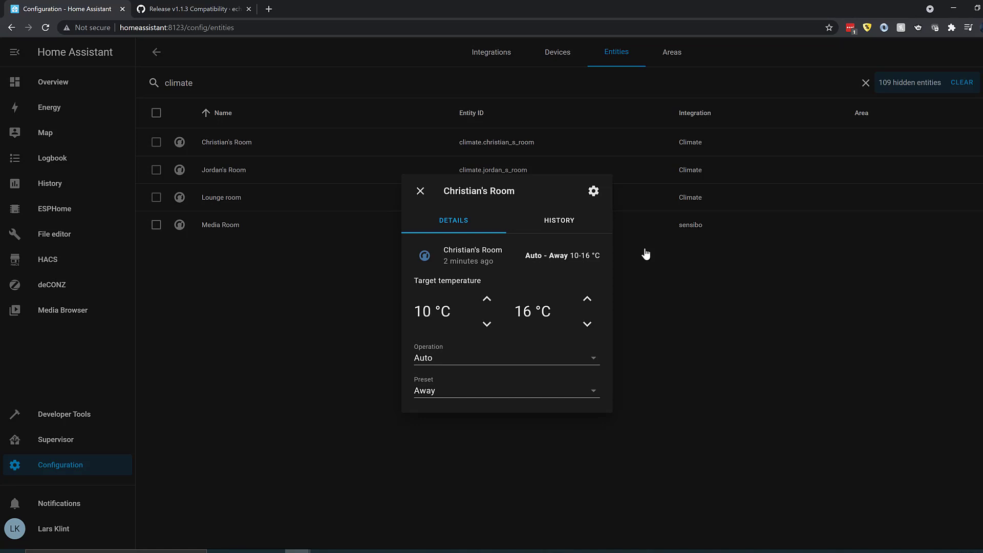
pyautogui.click(420, 191)
# Step: Open the Climate dashboard view for editing and add a Thermostat card for the climate.lounge_room entity
pyautogui.click(60, 82)
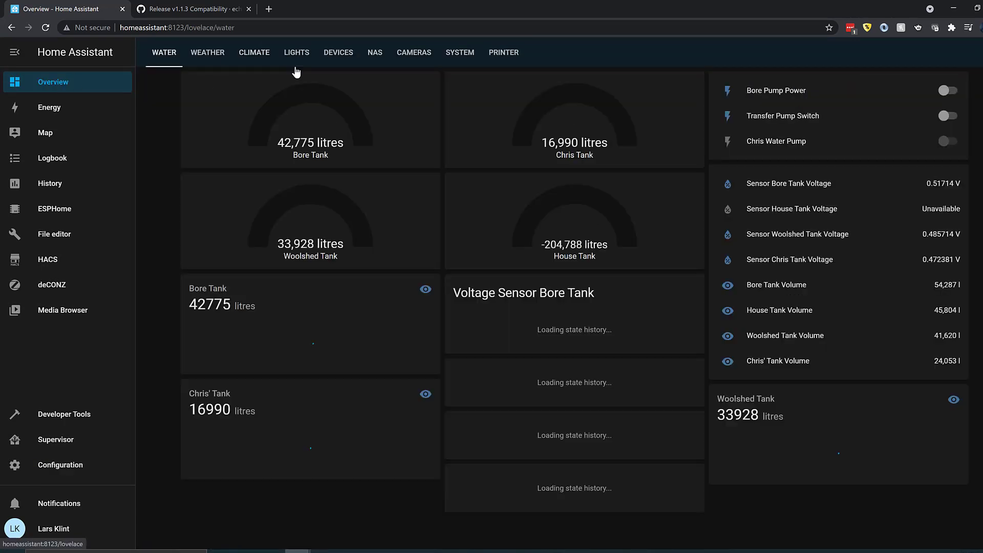
pyautogui.click(265, 56)
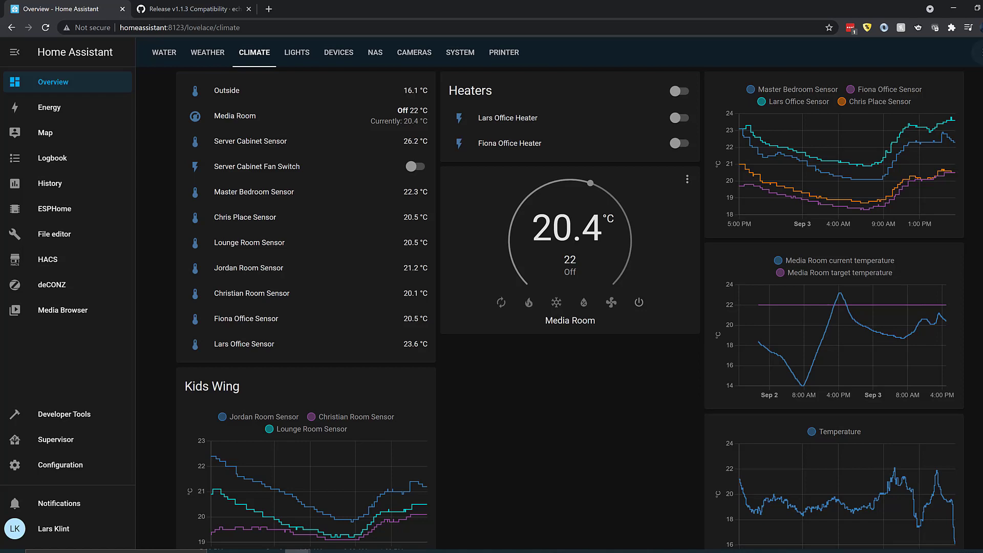
pyautogui.click(977, 53)
pyautogui.click(950, 72)
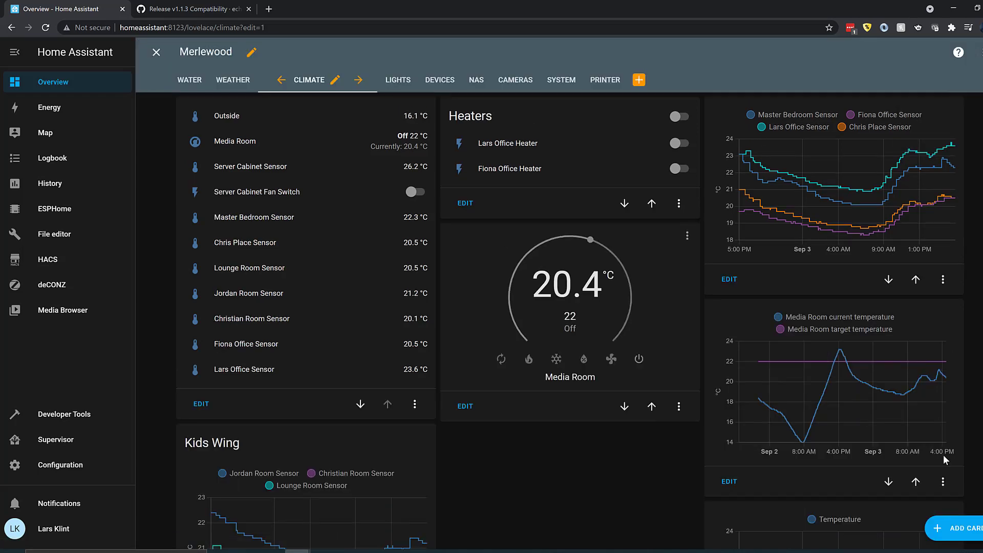
pyautogui.click(955, 531)
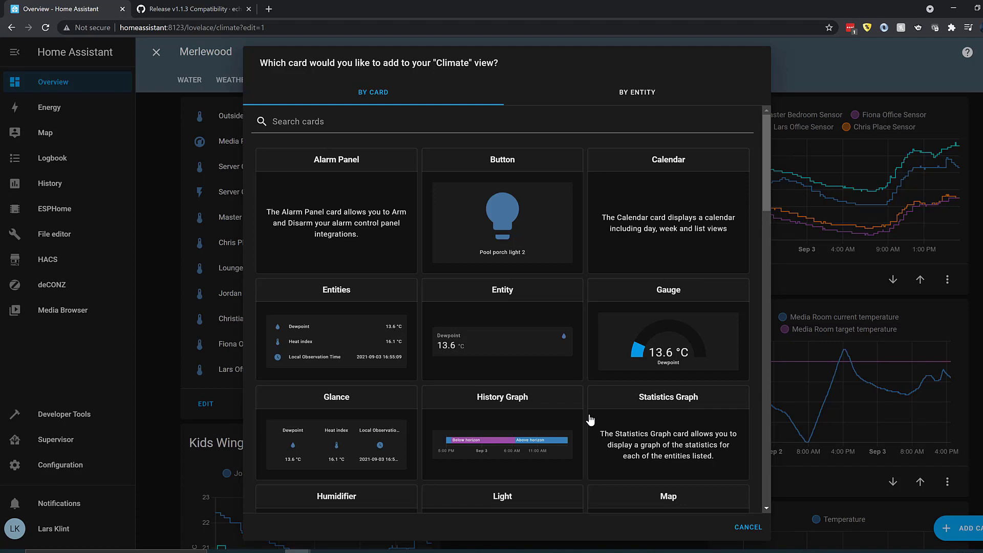
pyautogui.scroll(-10, 591, 420)
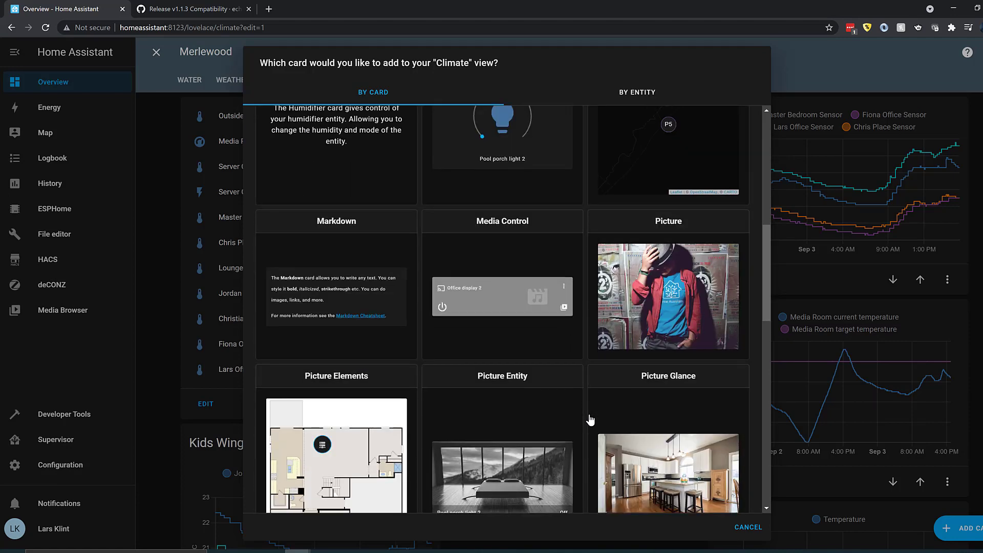
pyautogui.scroll(-5, 590, 420)
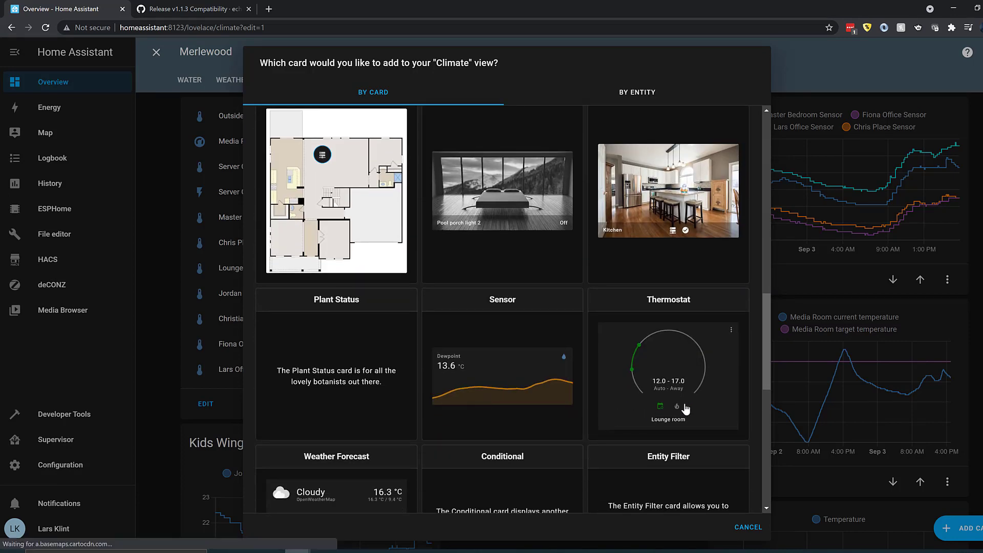
pyautogui.click(685, 408)
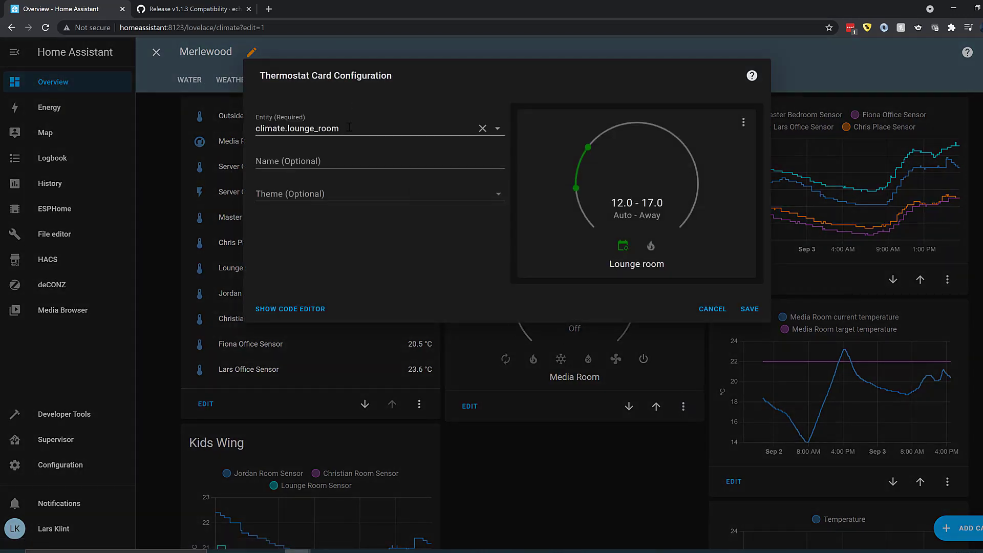
# Step: Name the thermostat card "Lounge Room" and save it to the dashboard
pyautogui.click(343, 159)
pyautogui.write('Lounge Ro')
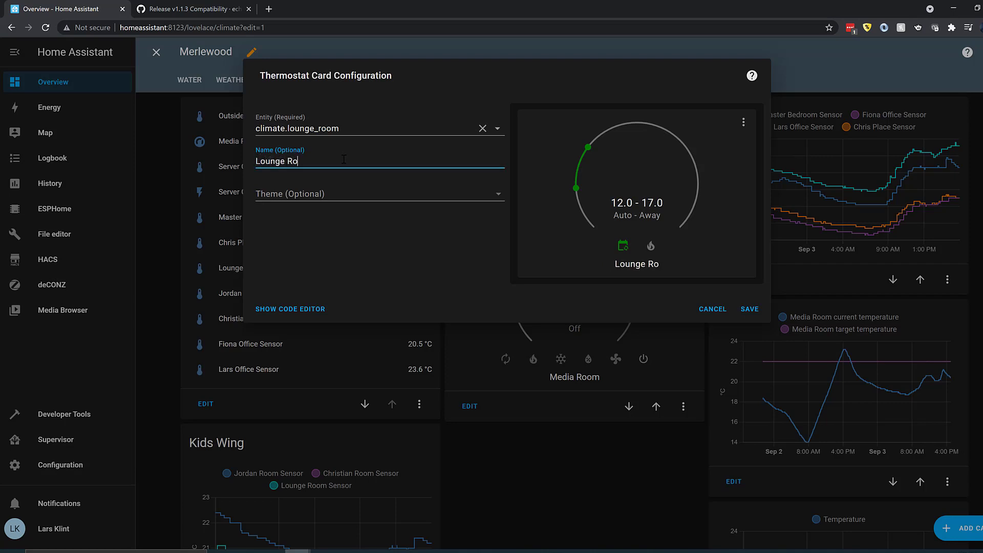
pyautogui.write('om')
pyautogui.click(750, 309)
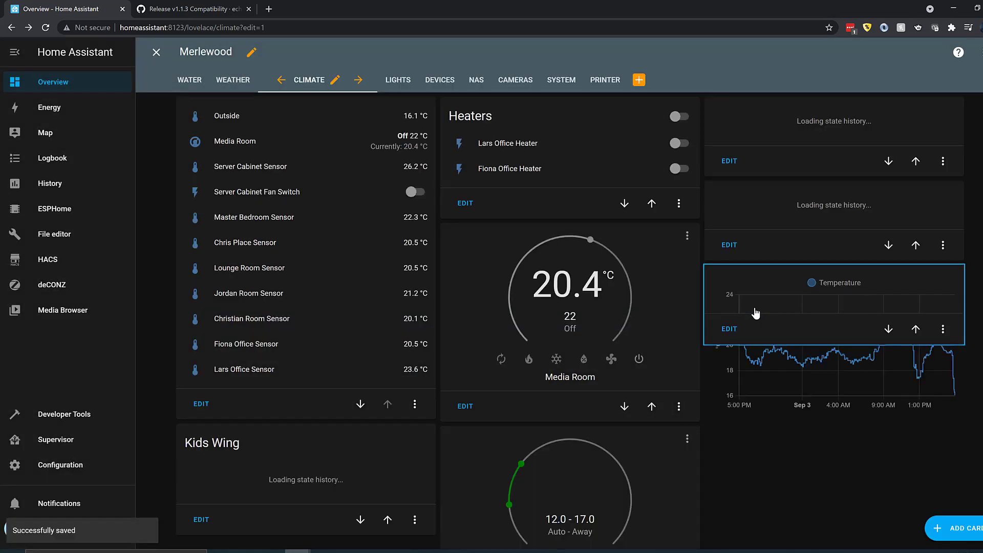
pyautogui.scroll(-3, 666, 351)
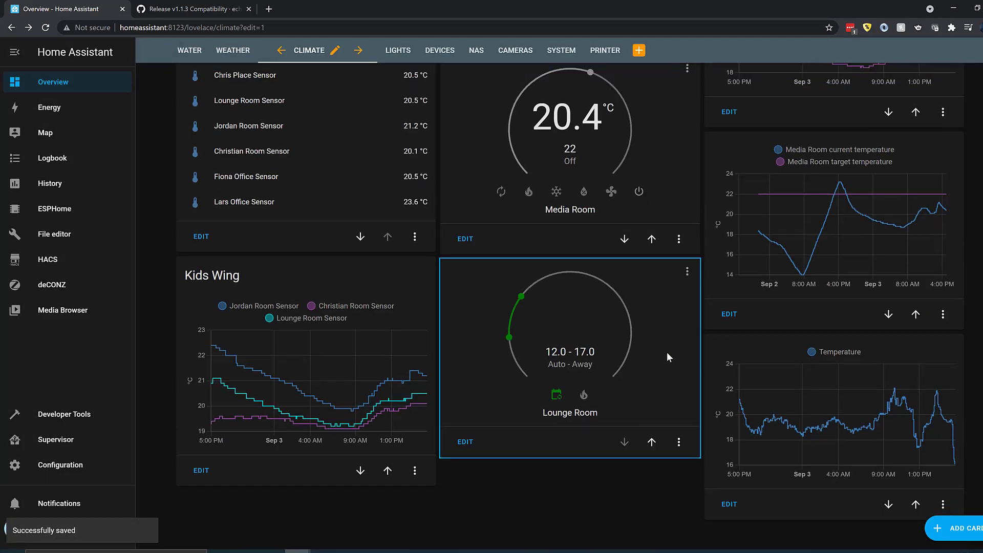
# Step: Switch the Lounge Room thermostat to heat and back to auto, and try adjusting its upper target temperature on the dial
pyautogui.click(583, 395)
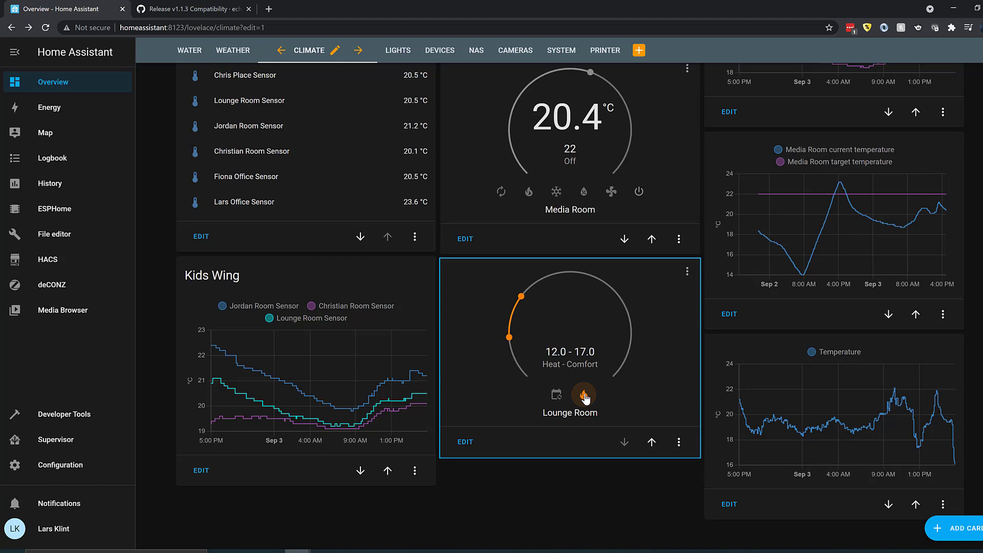
pyautogui.click(557, 395)
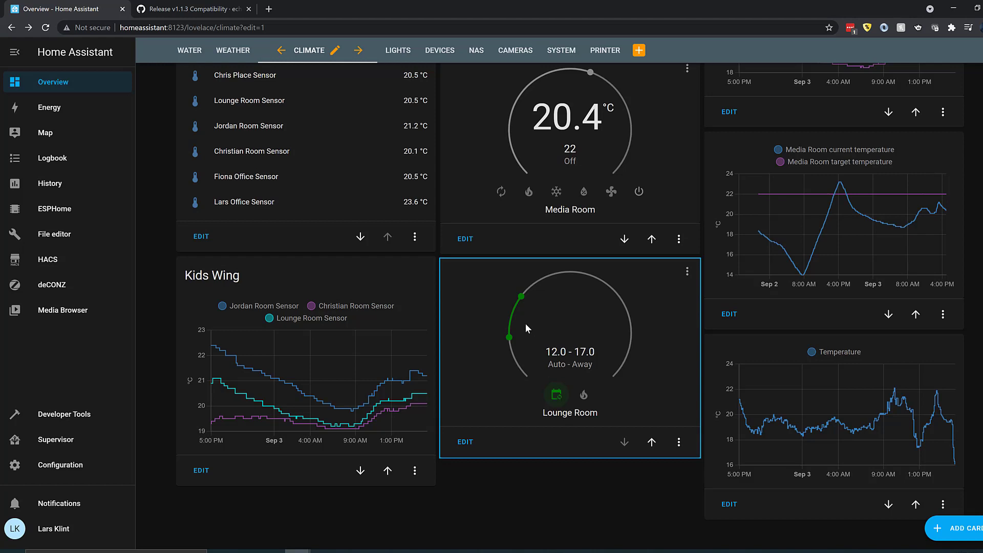
pyautogui.moveTo(522, 298); pyautogui.dragTo(577, 288)
pyautogui.moveTo(575, 274); pyautogui.dragTo(526, 304)
# Step: Leave the editing mode of the Climate dashboard
pyautogui.scroll(2, 841, 125)
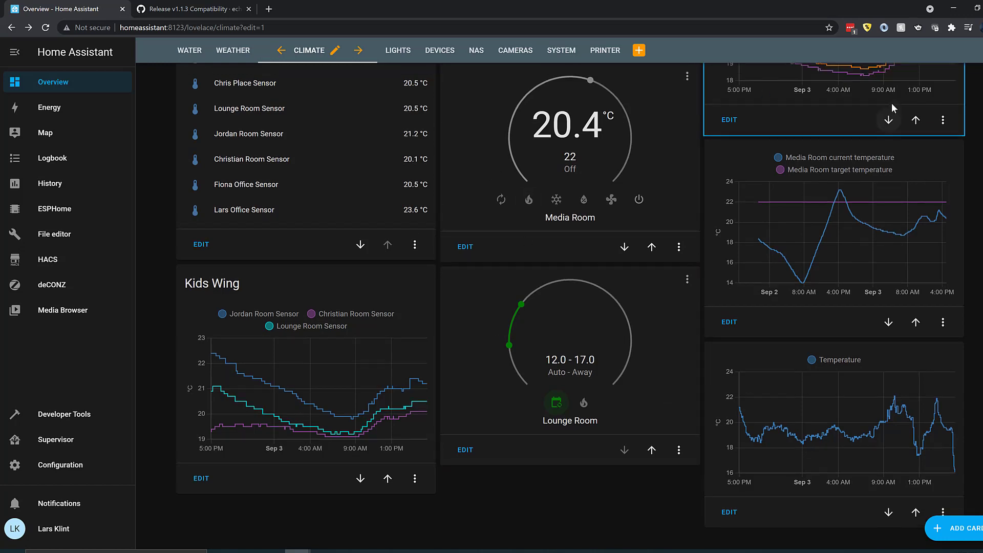
pyautogui.scroll(1, 839, 120)
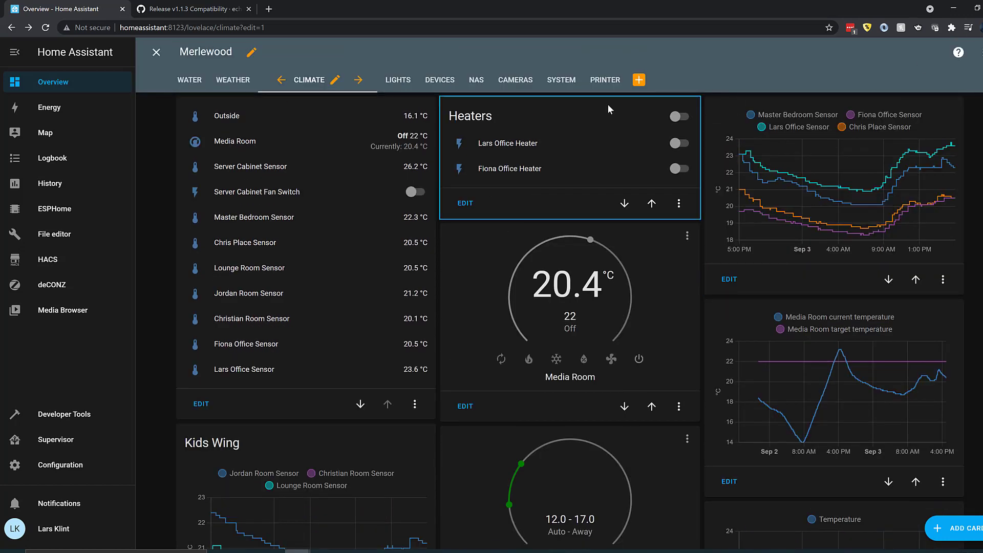
pyautogui.click(154, 51)
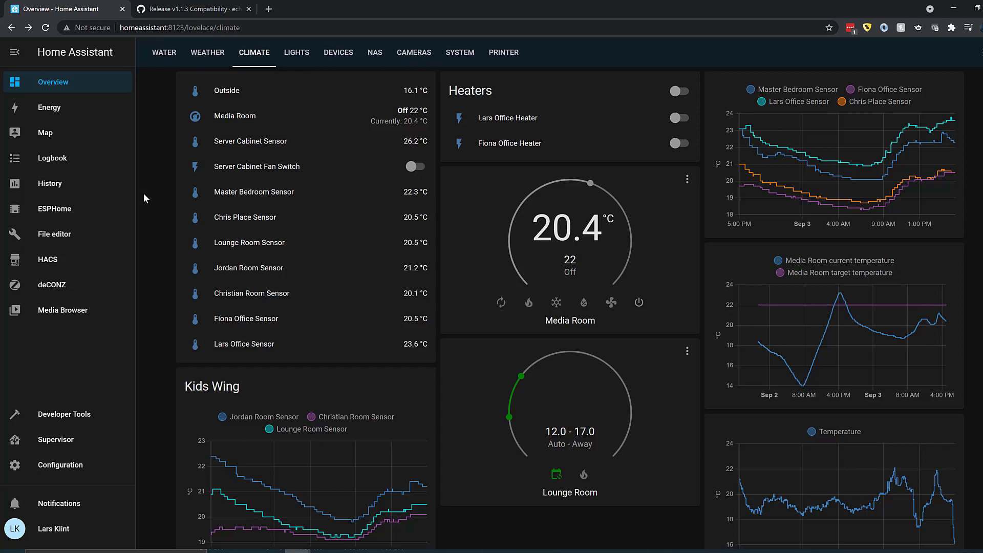
# Step: Create an empty automation named "Turn off lounge room heater when no motion"
pyautogui.click(57, 465)
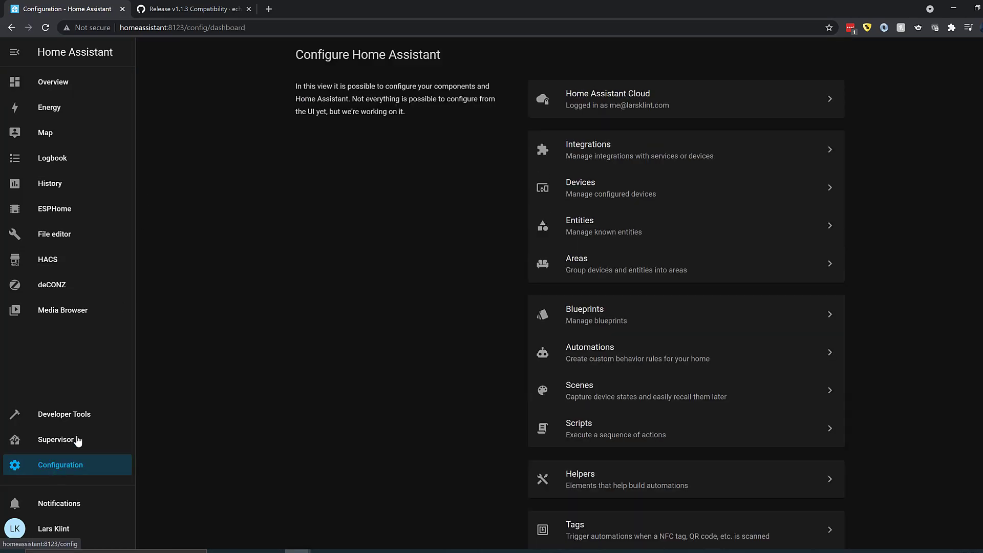
pyautogui.click(633, 359)
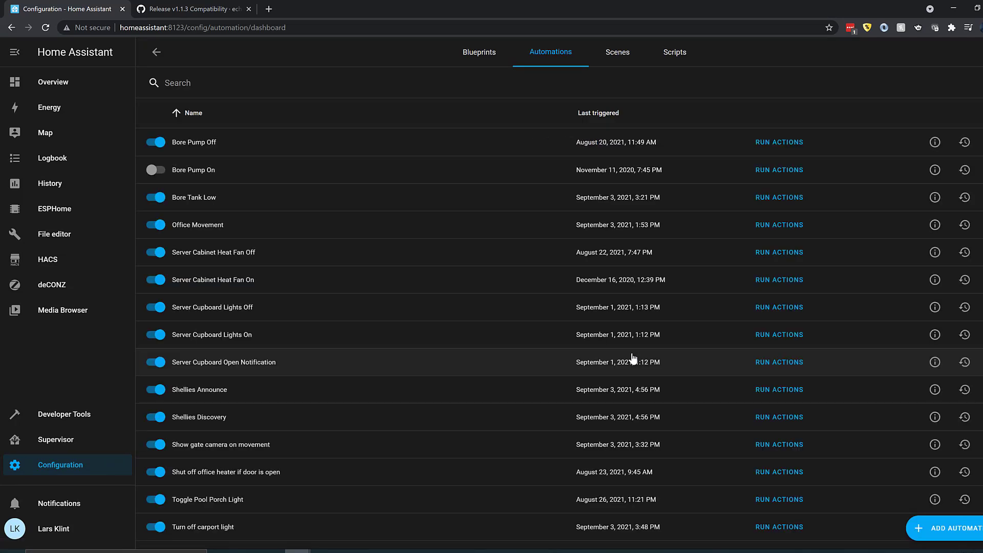
pyautogui.click(931, 523)
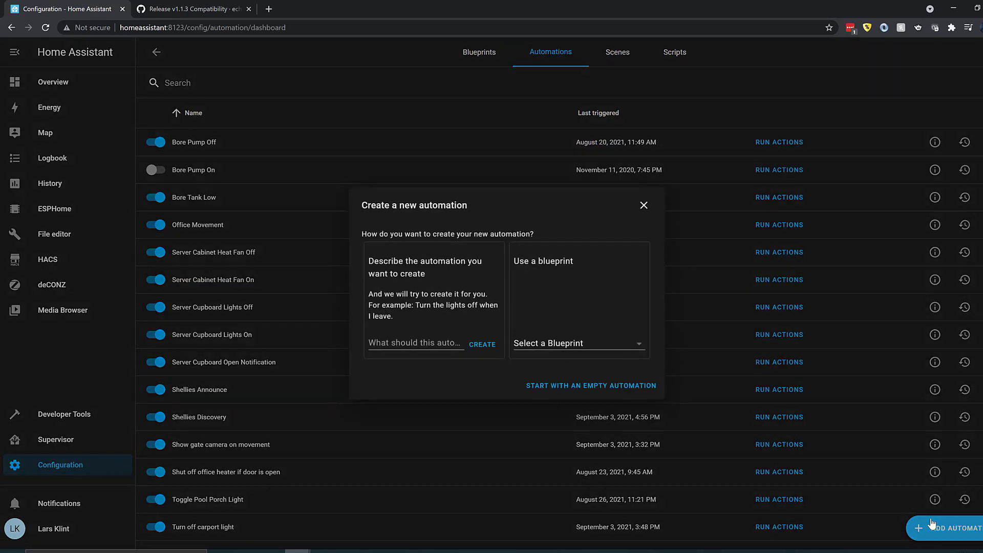
pyautogui.click(584, 389)
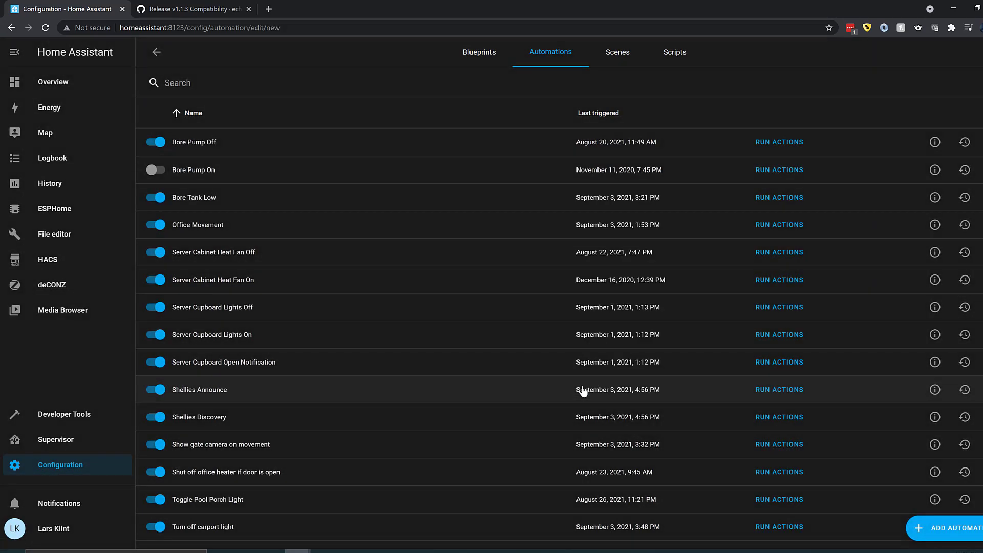
pyautogui.moveTo(425, 169); pyautogui.dragTo(267, 164)
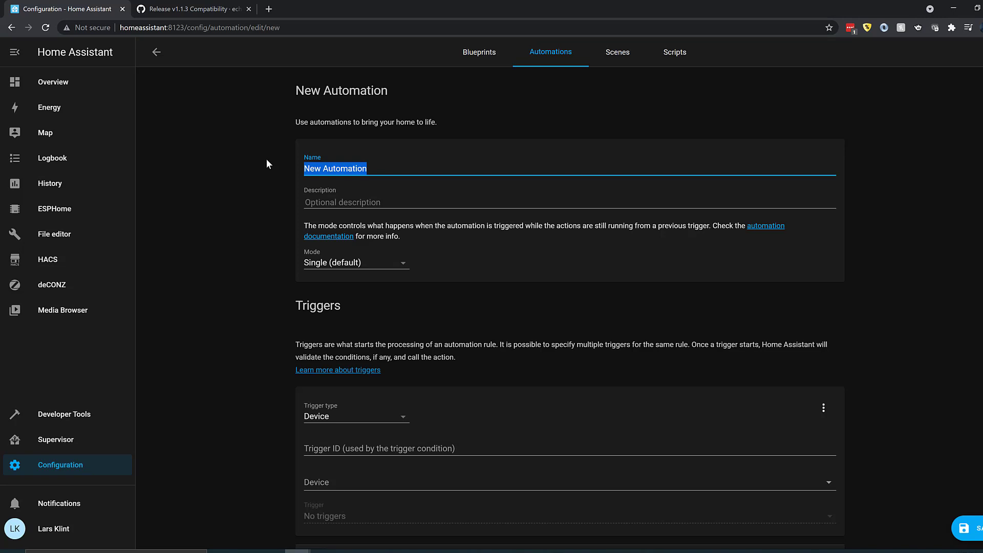
pyautogui.write('Turn off ')
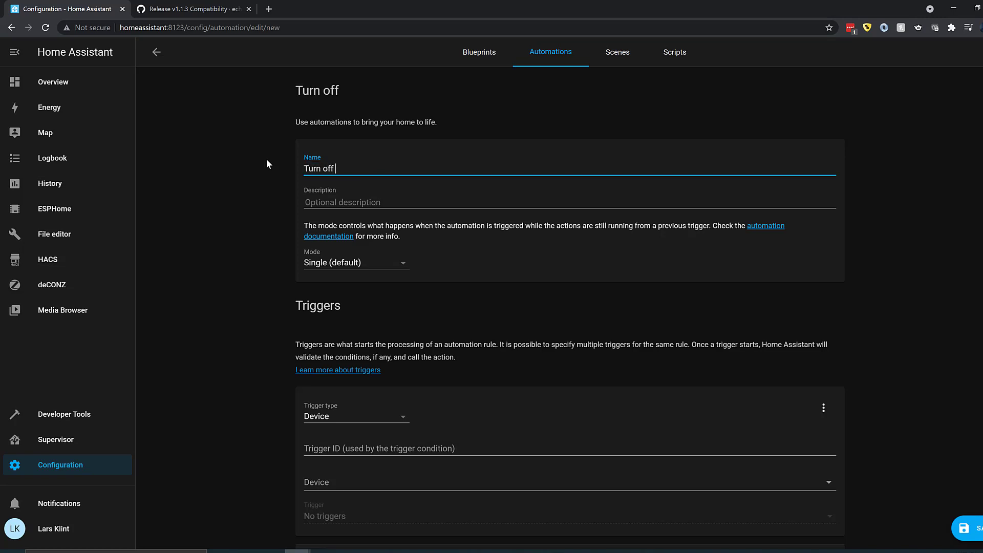
pyautogui.write('lounge room heat')
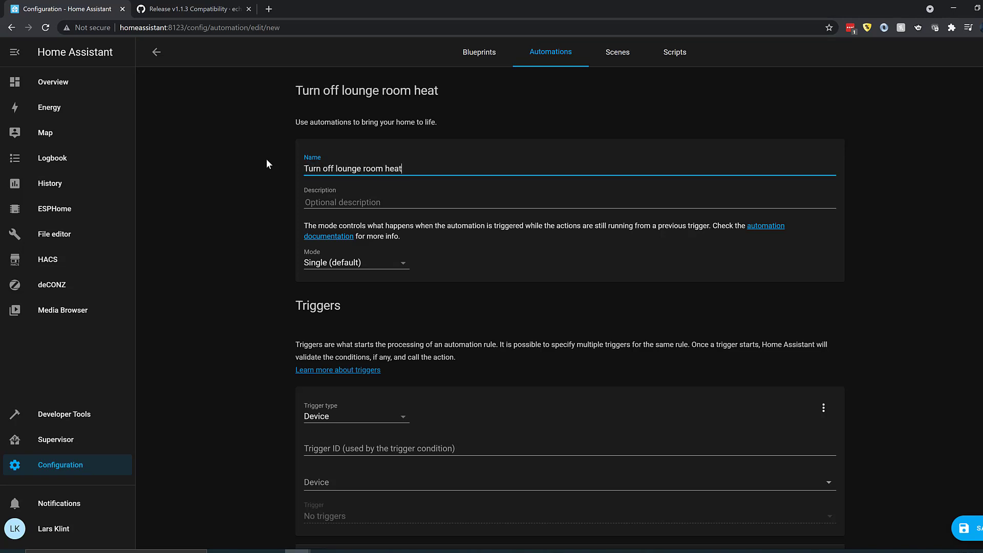
pyautogui.write('er when no')
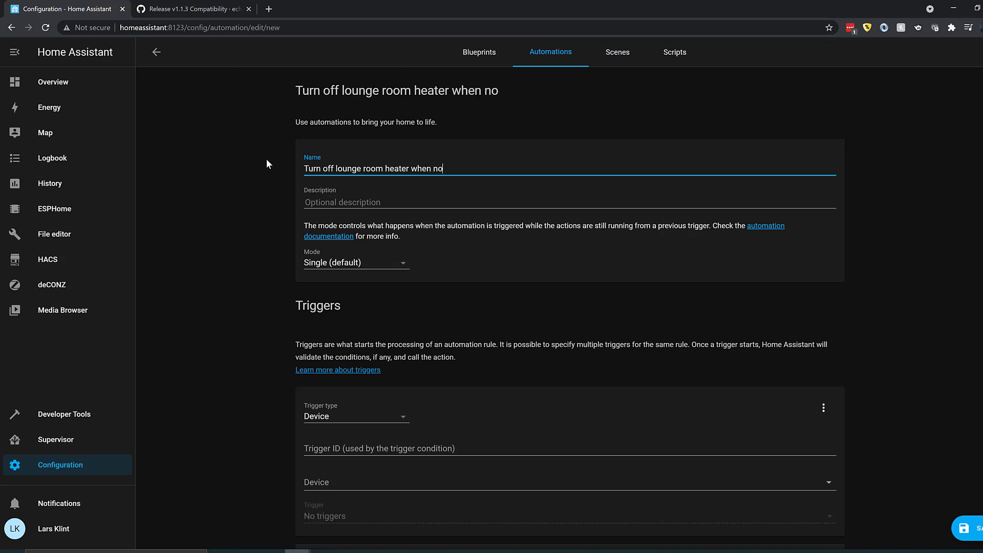
pyautogui.write(' motion')
# Step: Choose the Carport Motion sensor as the device for the automation's trigger
pyautogui.click(381, 449)
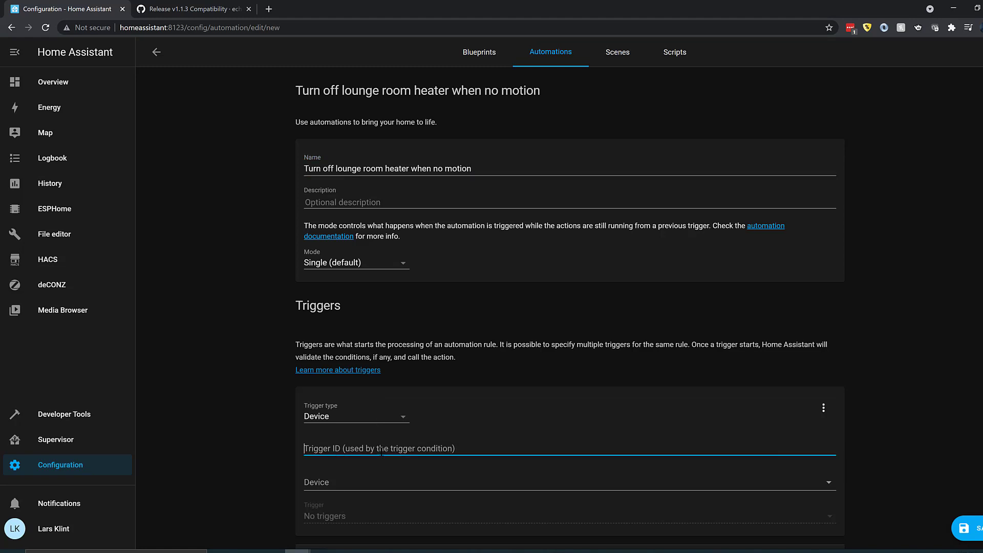
pyautogui.click(373, 482)
pyautogui.write('motion')
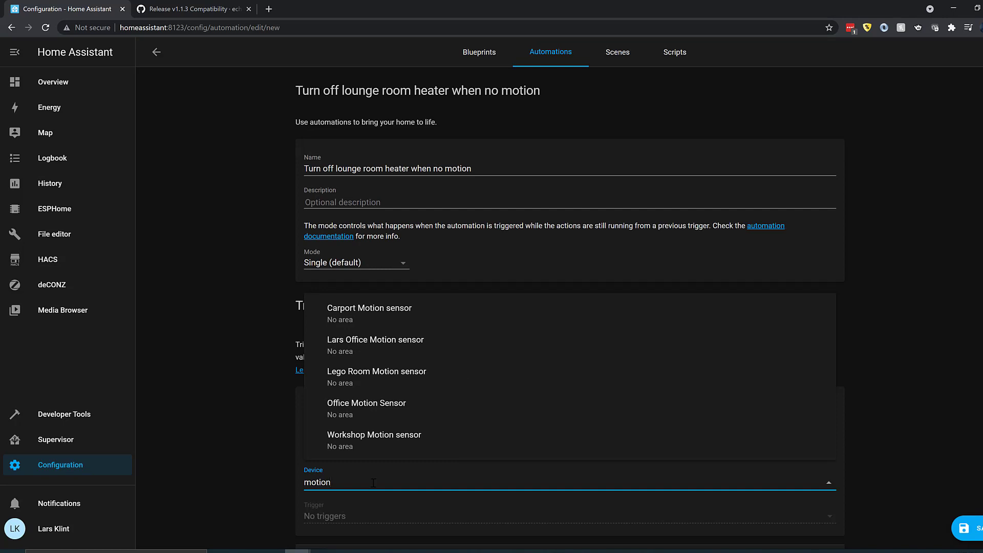
pyautogui.click(380, 321)
pyautogui.scroll(-5, 586, 394)
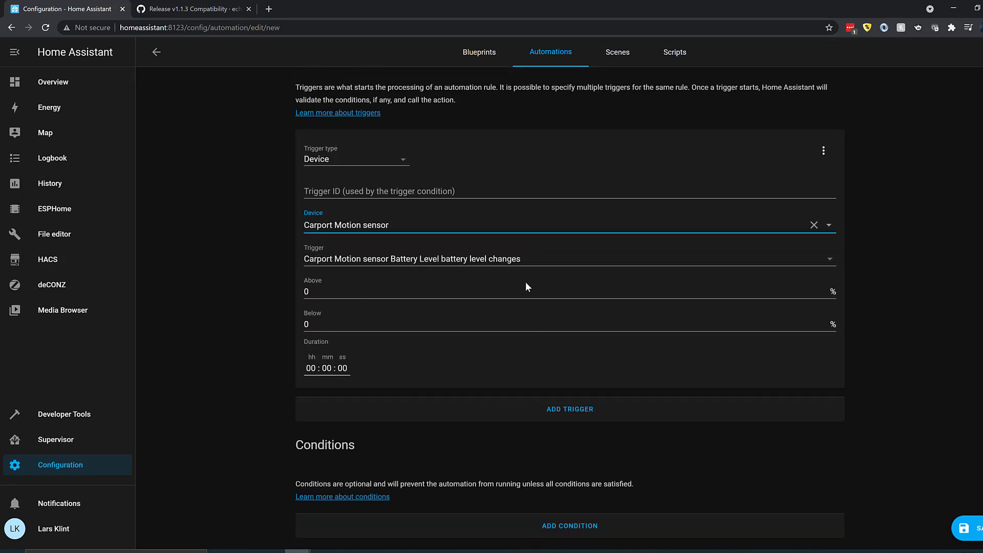
# Step: Set the trigger to fire when the Carport Motion sensor has stopped detecting motion for a duration of 20 minutes
pyautogui.click(796, 265)
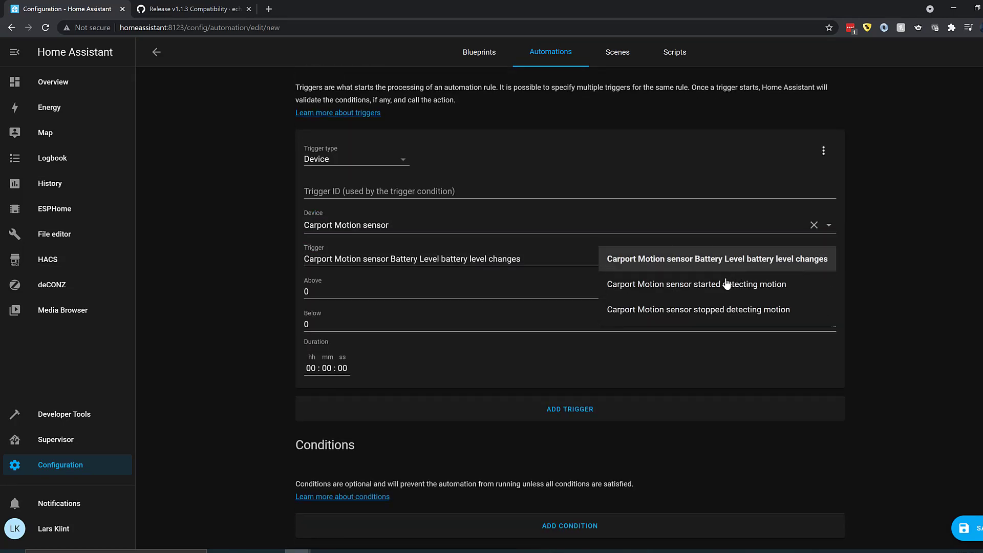
pyautogui.click(684, 310)
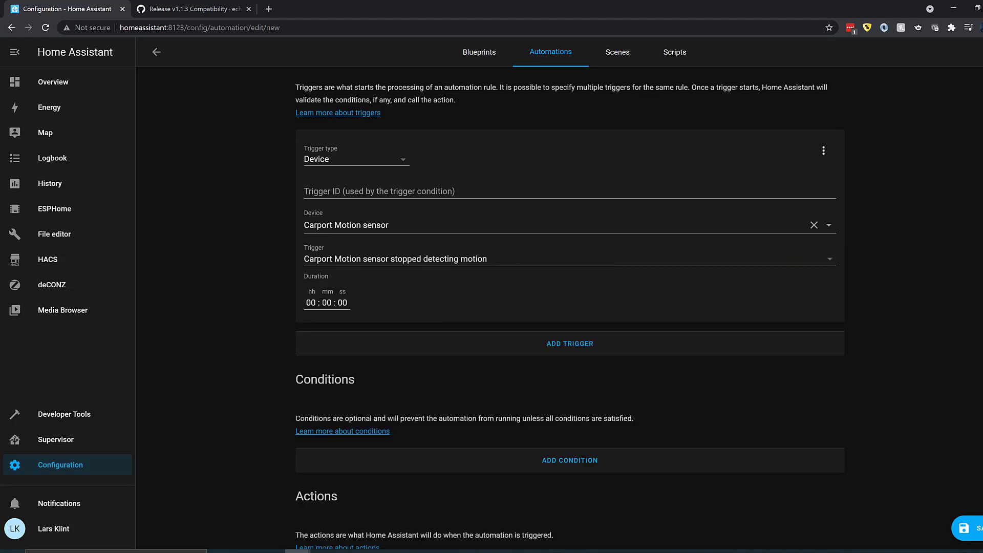
pyautogui.click(322, 302)
pyautogui.write('2')
pyautogui.click(522, 376)
pyautogui.scroll(-3, 521, 376)
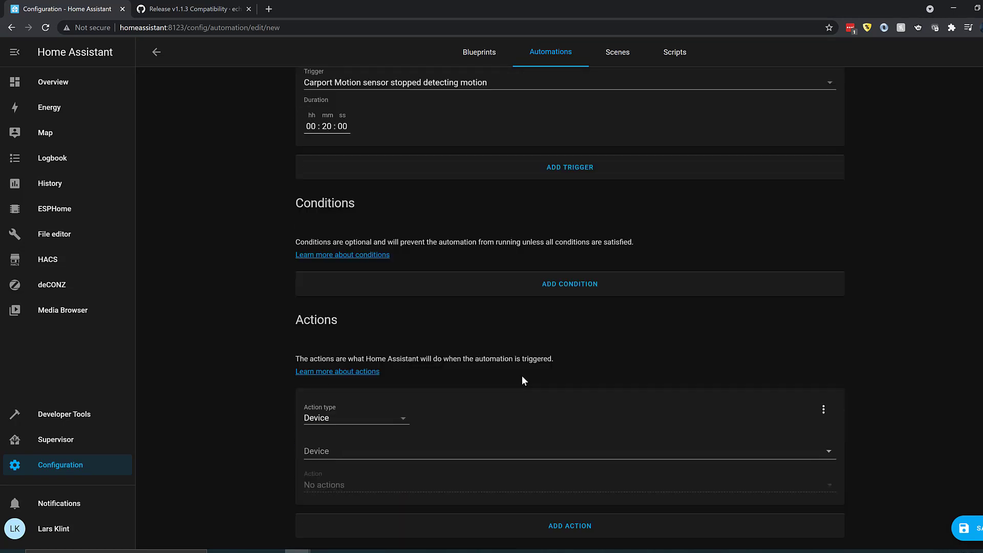
# Step: Change the automation's action type from a device action to Call service
pyautogui.click(336, 418)
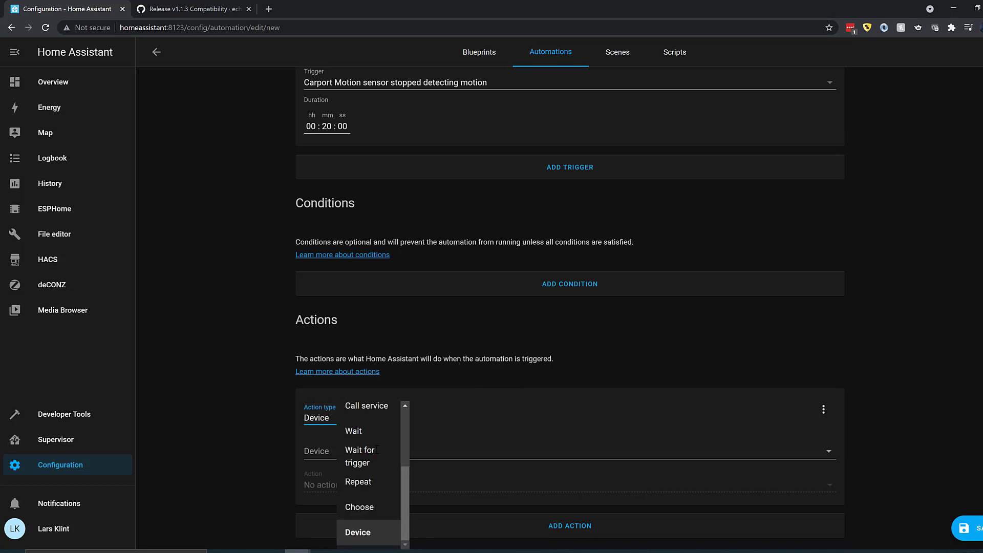
pyautogui.scroll(2, 407, 445)
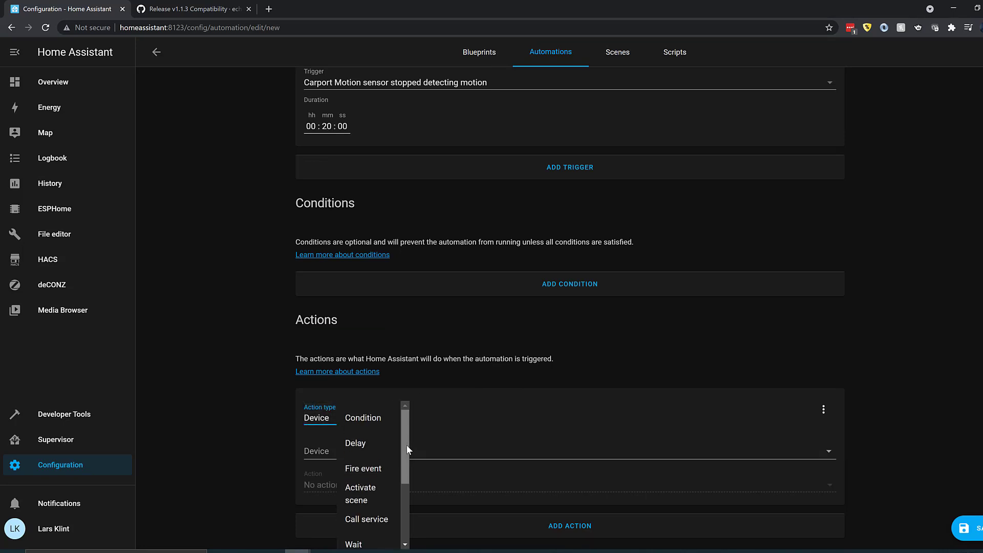
pyautogui.moveTo(407, 445); pyautogui.dragTo(398, 530)
pyautogui.scroll(2, 401, 499)
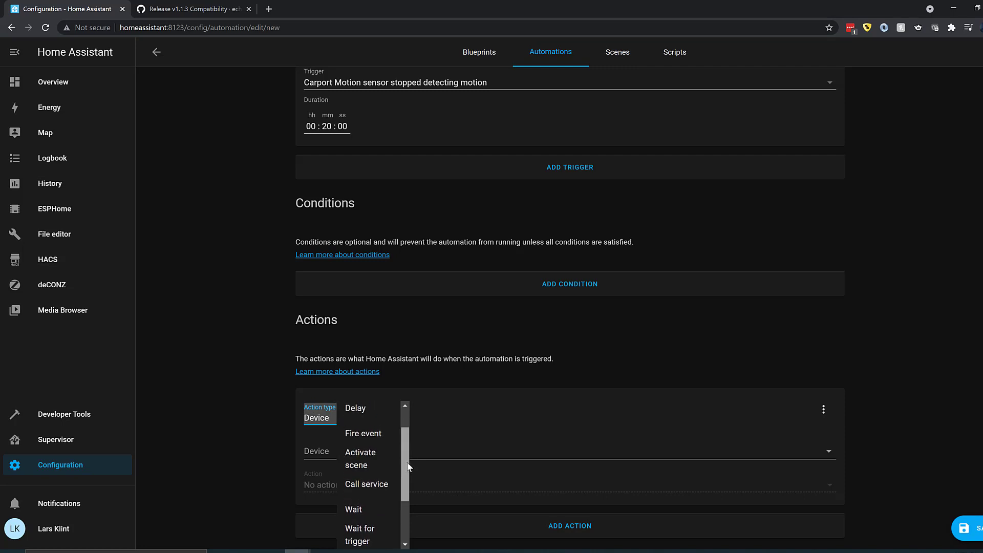
pyautogui.click(366, 484)
# Step: Have the action call the "Climate: Turn off" service with the Lounge room climate entity as its target
pyautogui.click(368, 466)
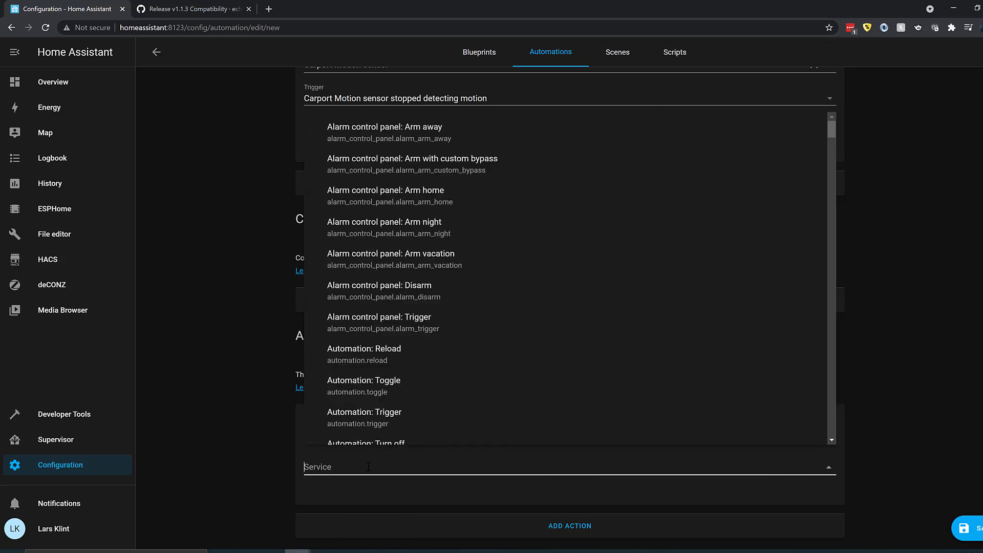
pyautogui.write('cli')
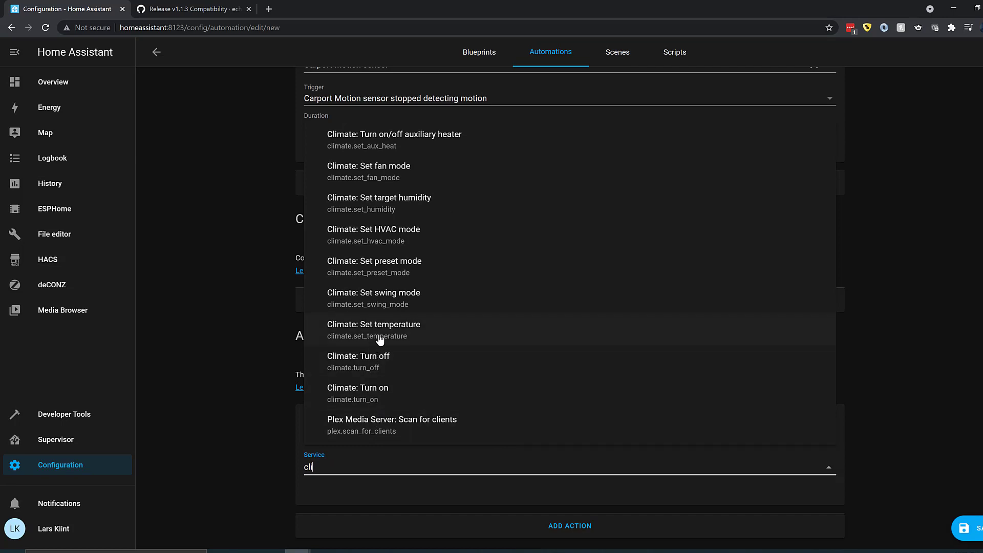
pyautogui.click(369, 361)
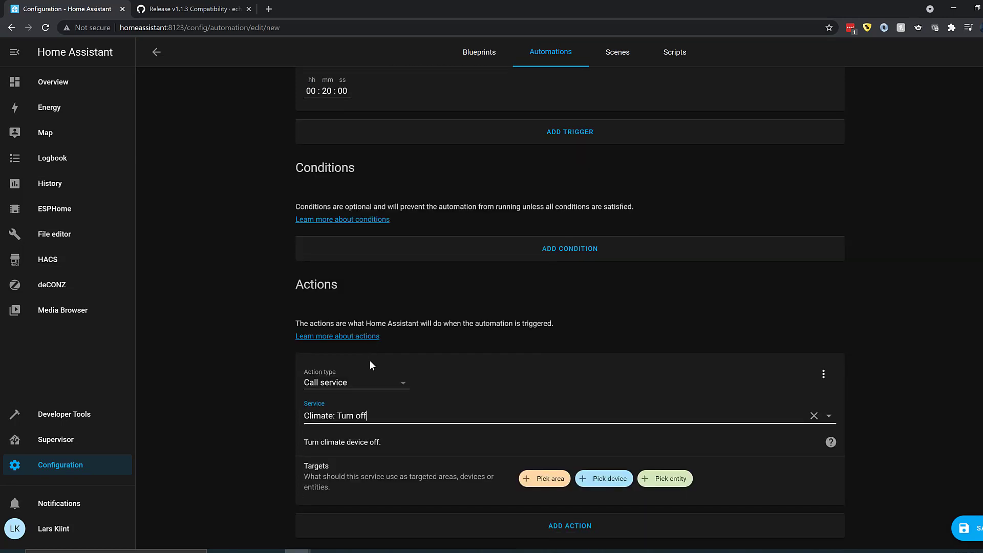
pyautogui.click(679, 480)
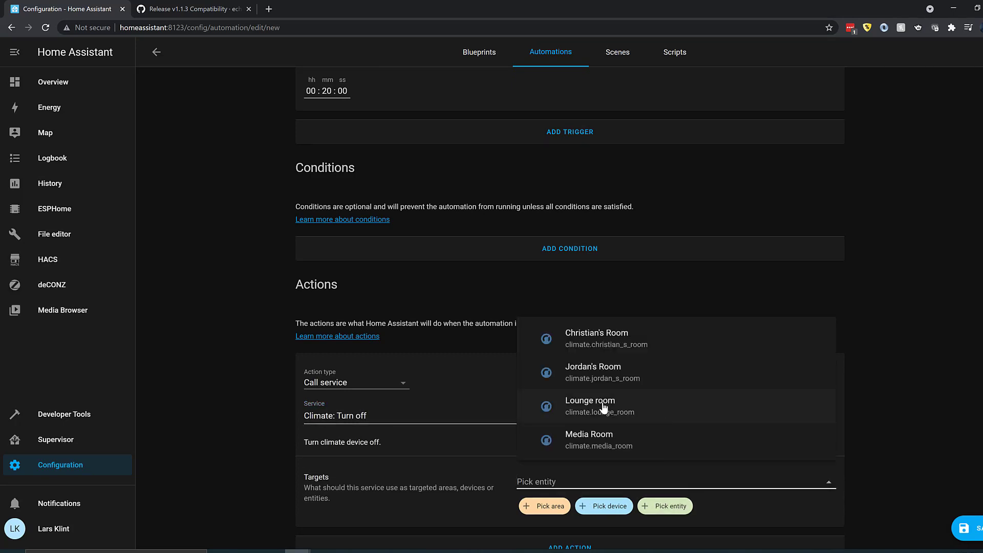
pyautogui.click(604, 408)
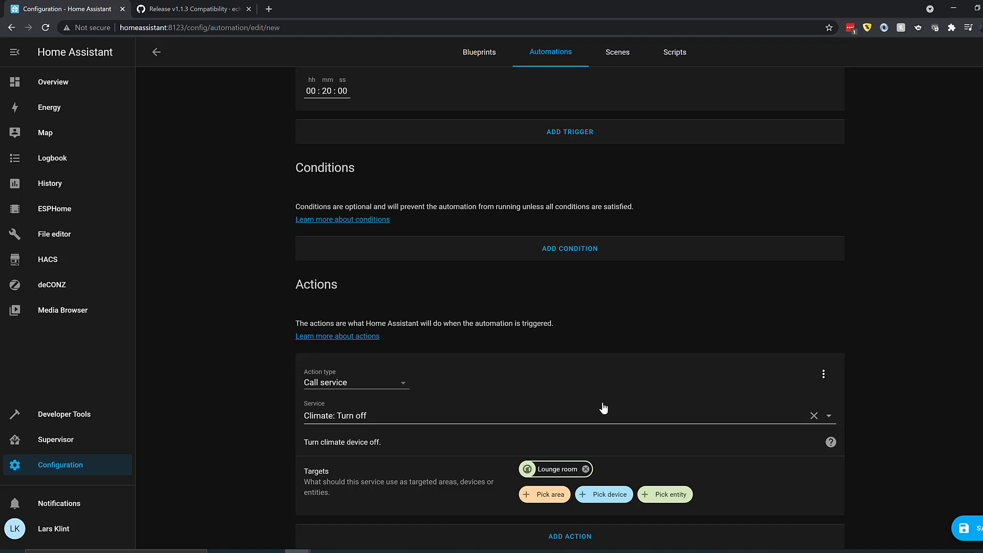
pyautogui.scroll(-1, 852, 426)
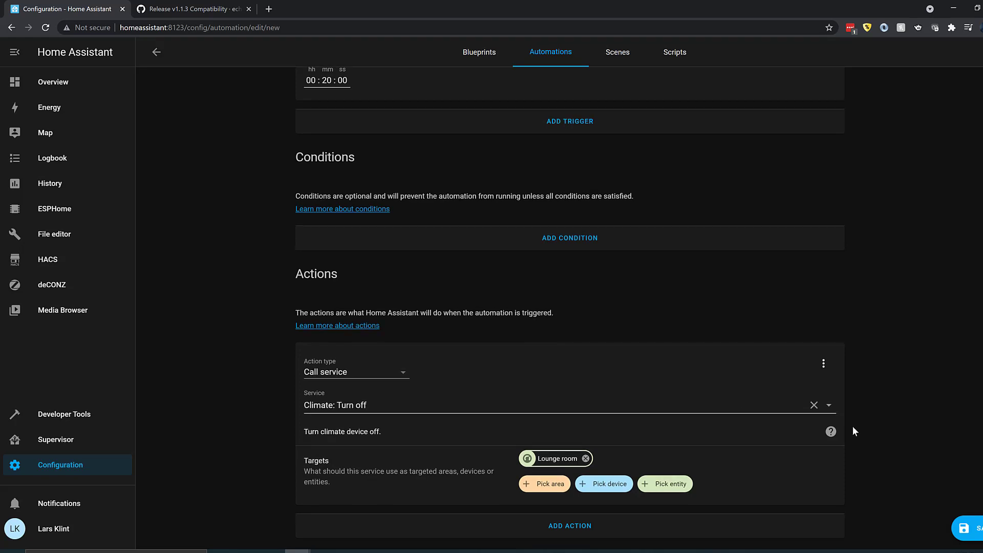